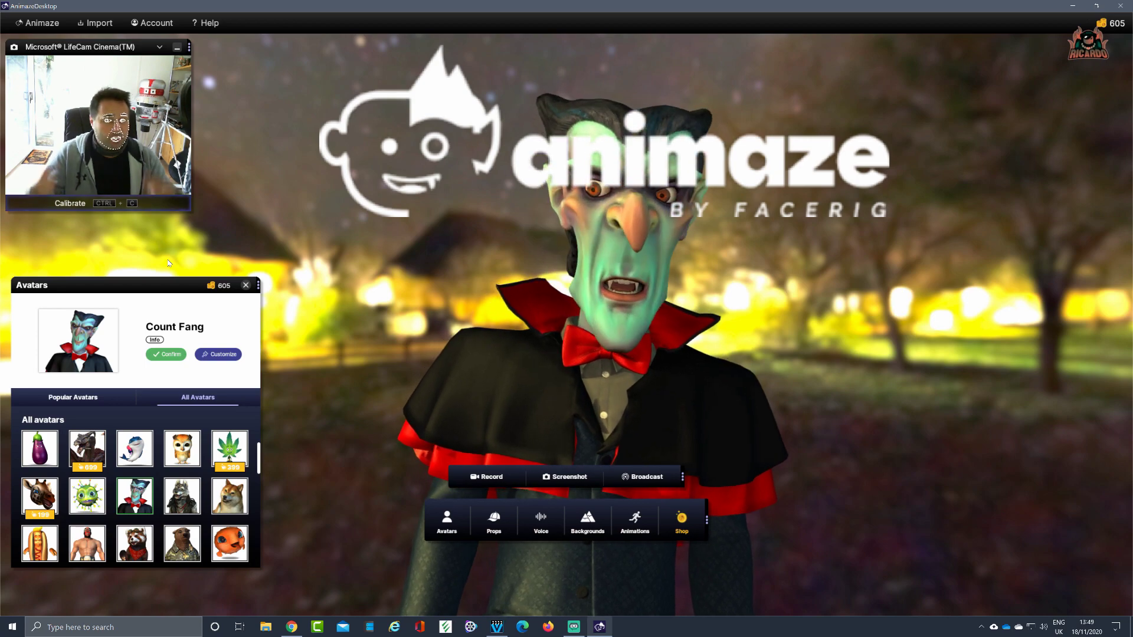
Recalibrate the Count Fang avatar's face tracking with the Ctrl+C shortcut.
key("ctrl+c")
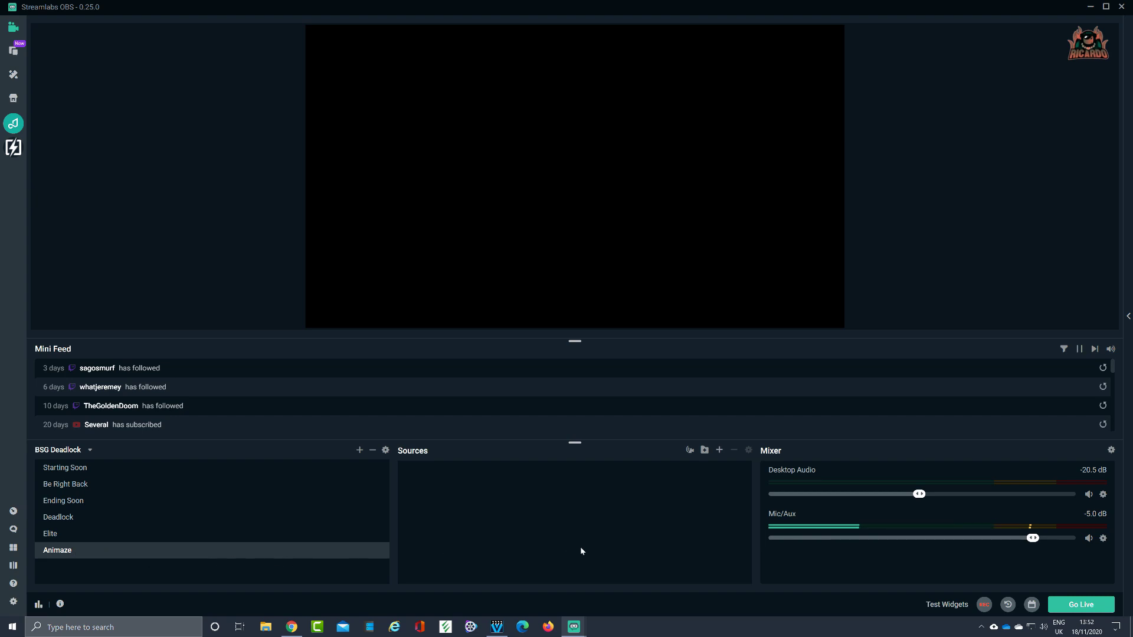
Add a new Video Capture Device source named 'Animaze Webcam' to the Animaze scene.
left_click(720, 451)
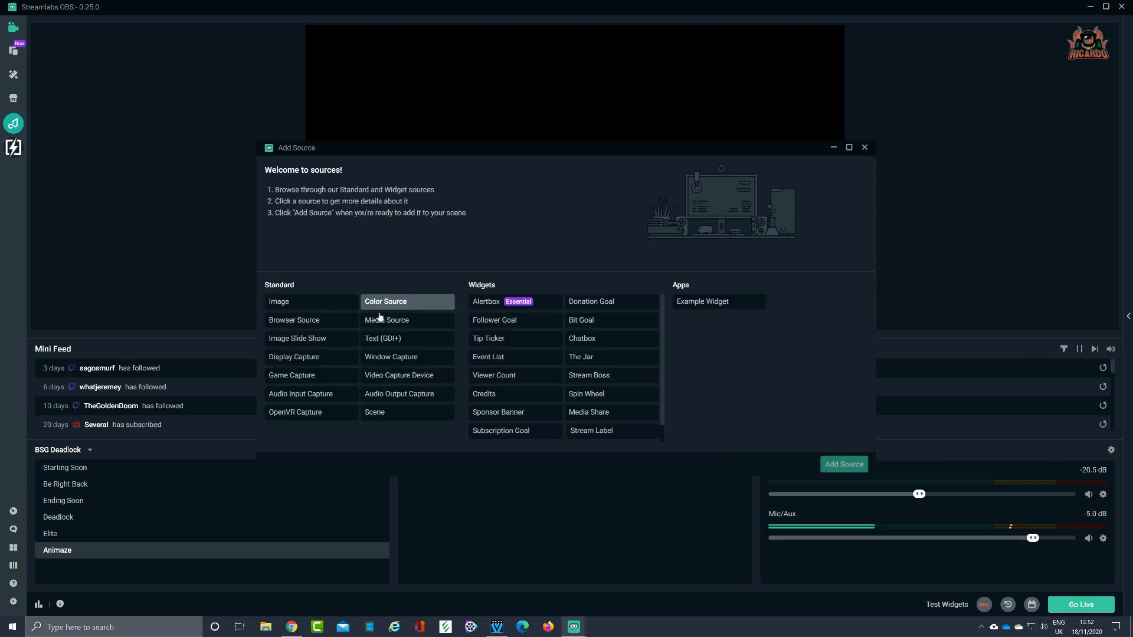
left_click(421, 379)
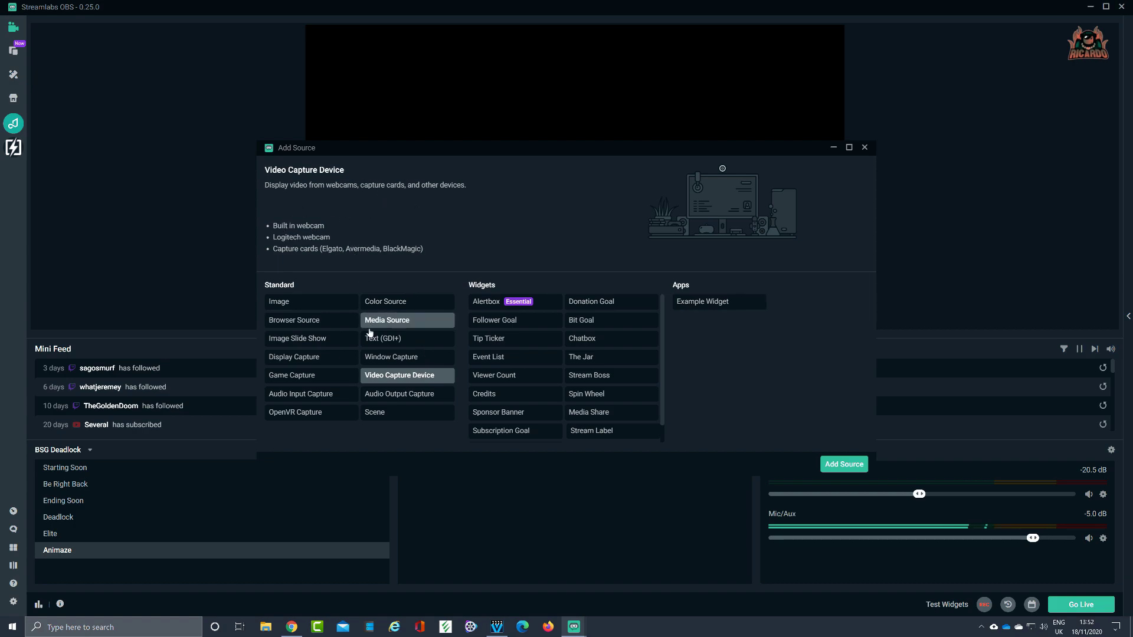
left_click(856, 466)
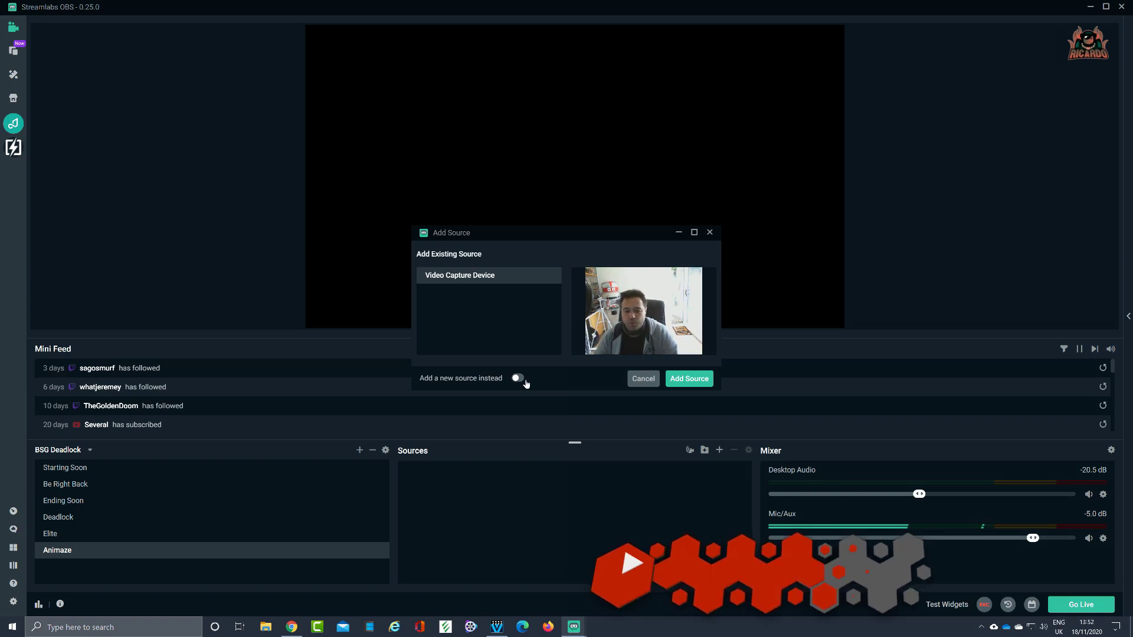
left_click(524, 383)
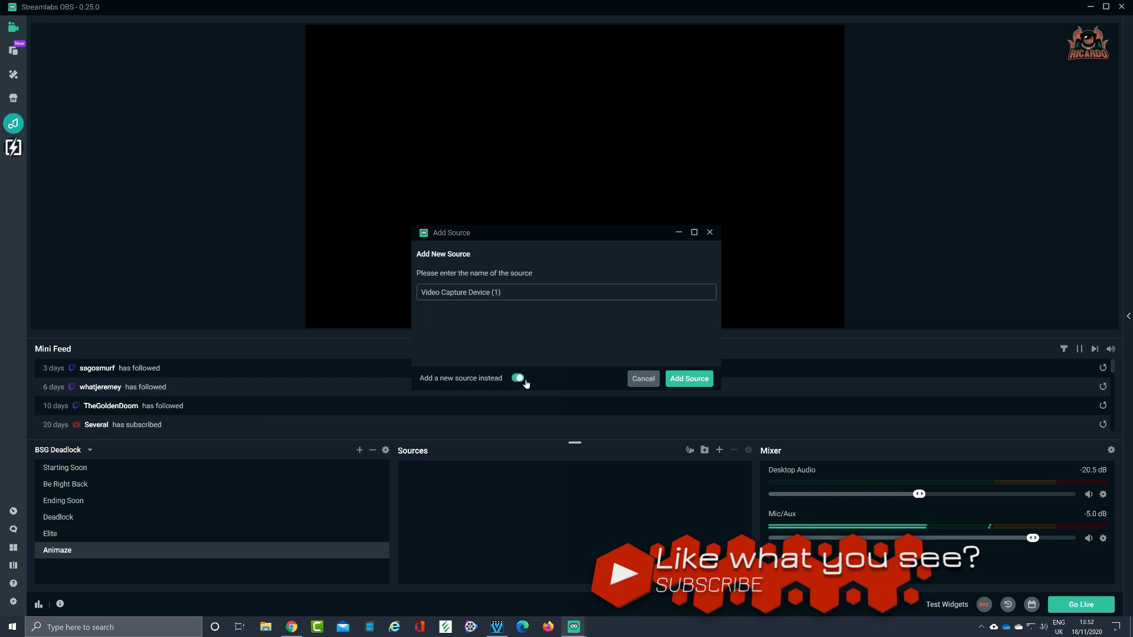
triple_click(507, 292)
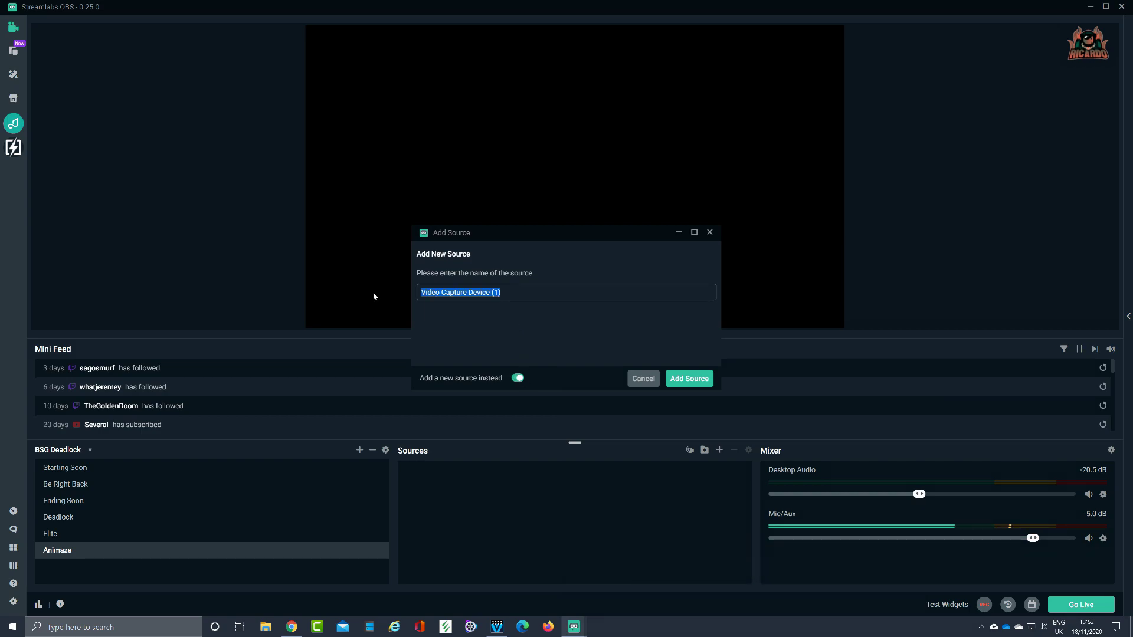
type("Animaze")
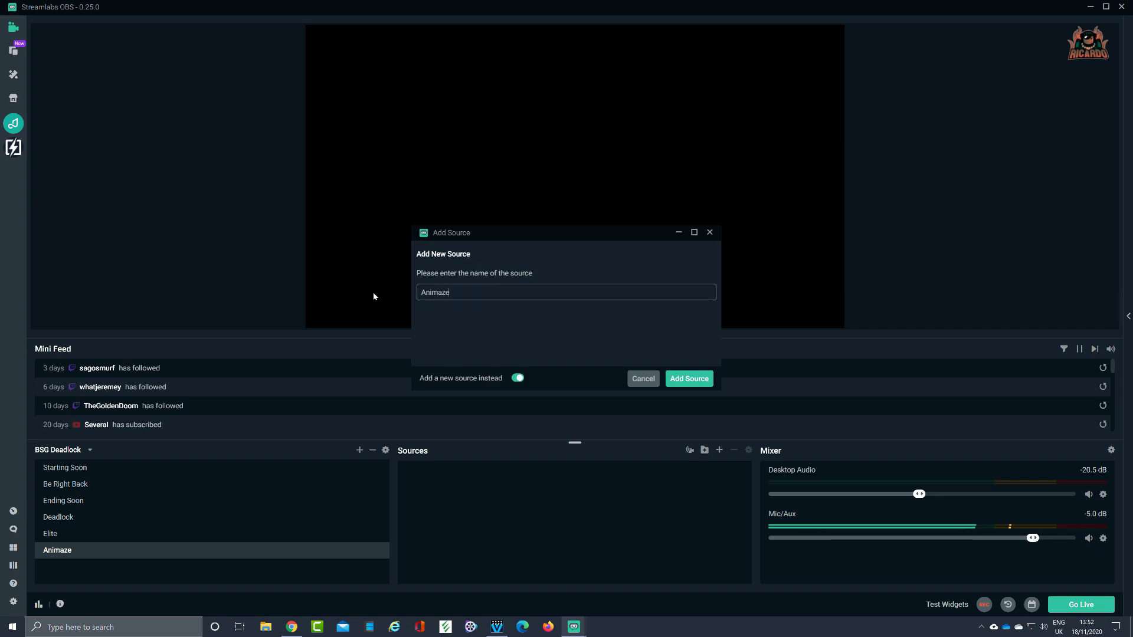
type(" Webcam")
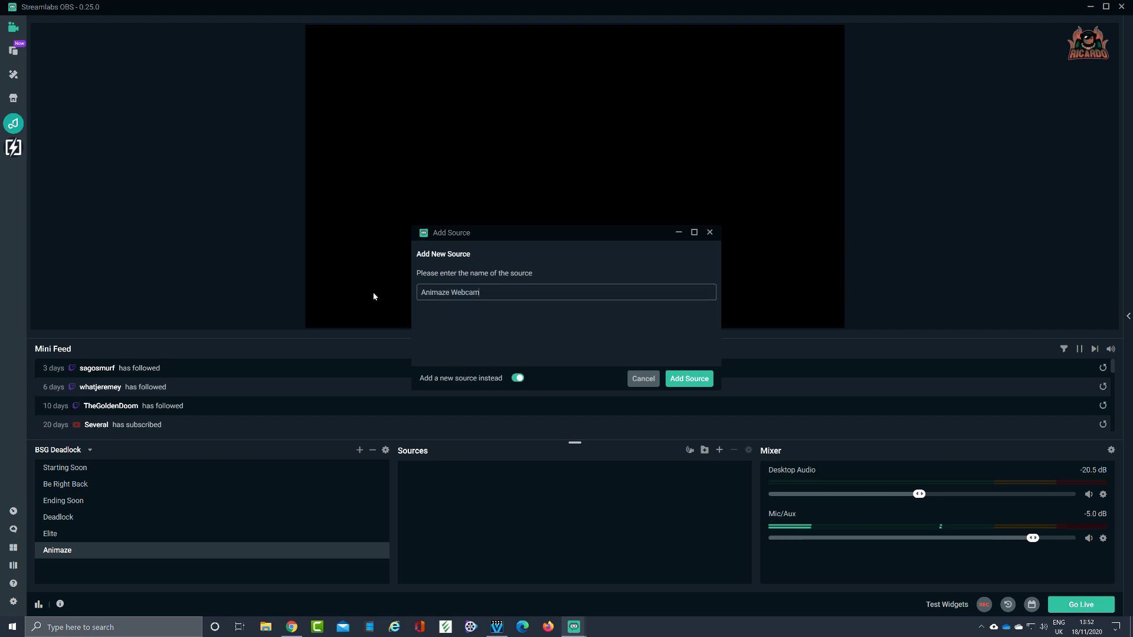
left_click(690, 381)
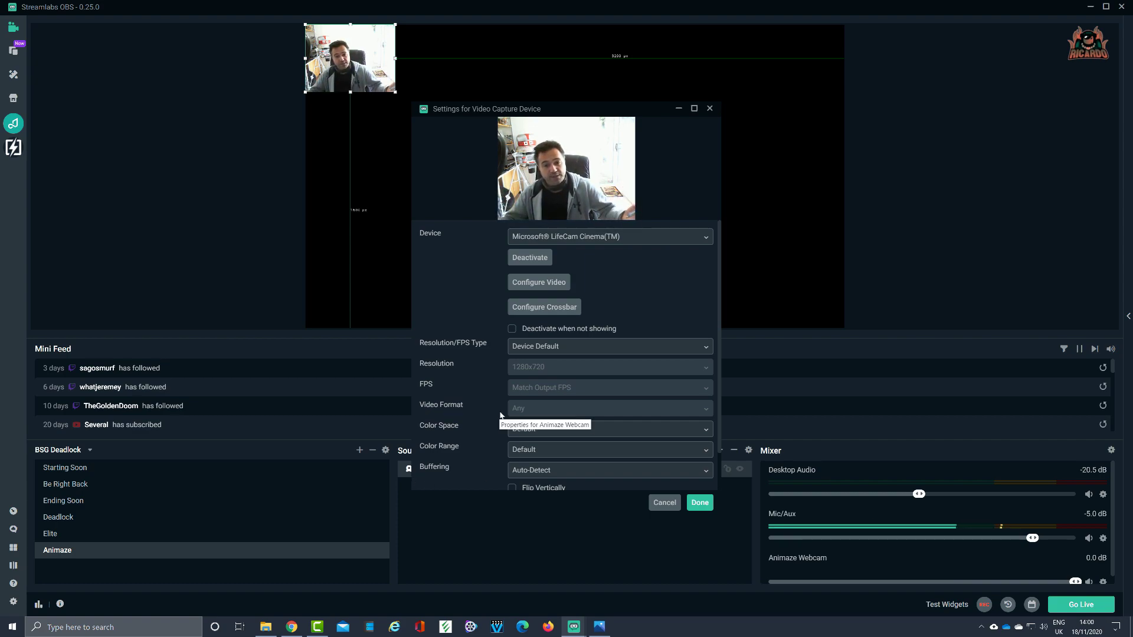
Set the webcam source's device to Animaze Virtual Camera and open Steam's tray menu.
left_click(707, 239)
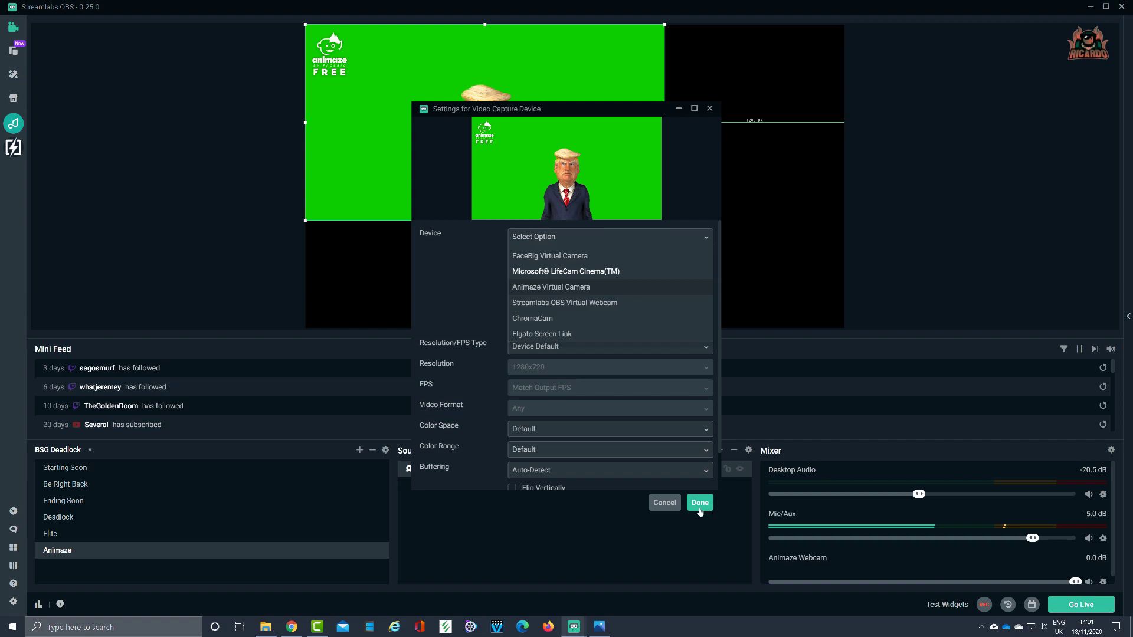
left_click(980, 627)
right_click(1001, 544)
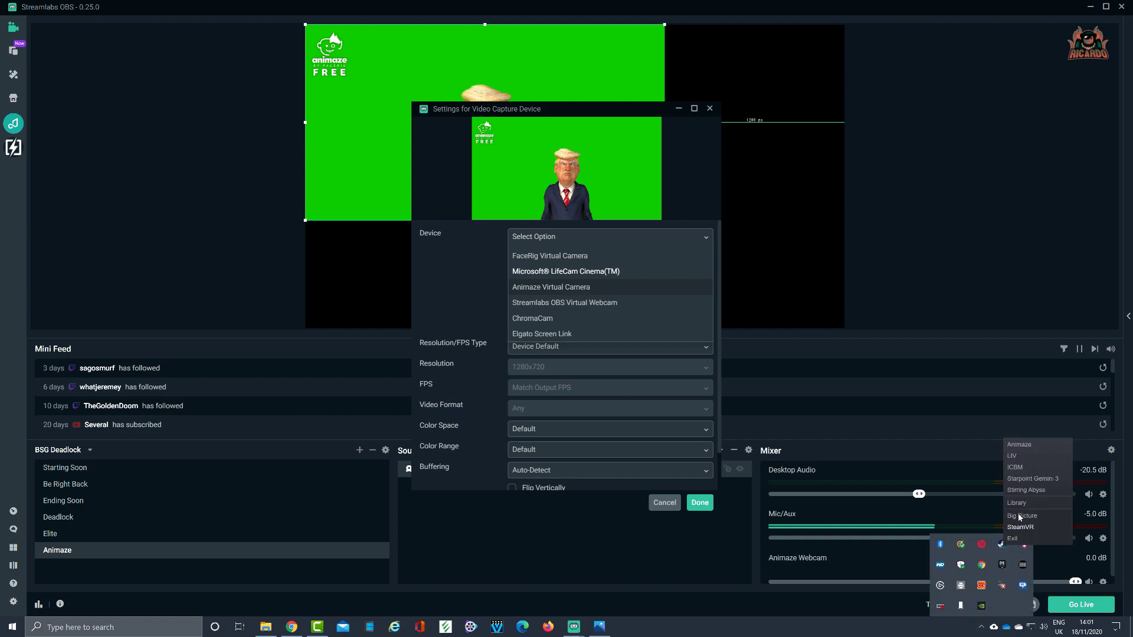
Launch Animaze from Steam, broadcast the avatar to the virtual camera, then minimize Animaze.
left_click(1019, 444)
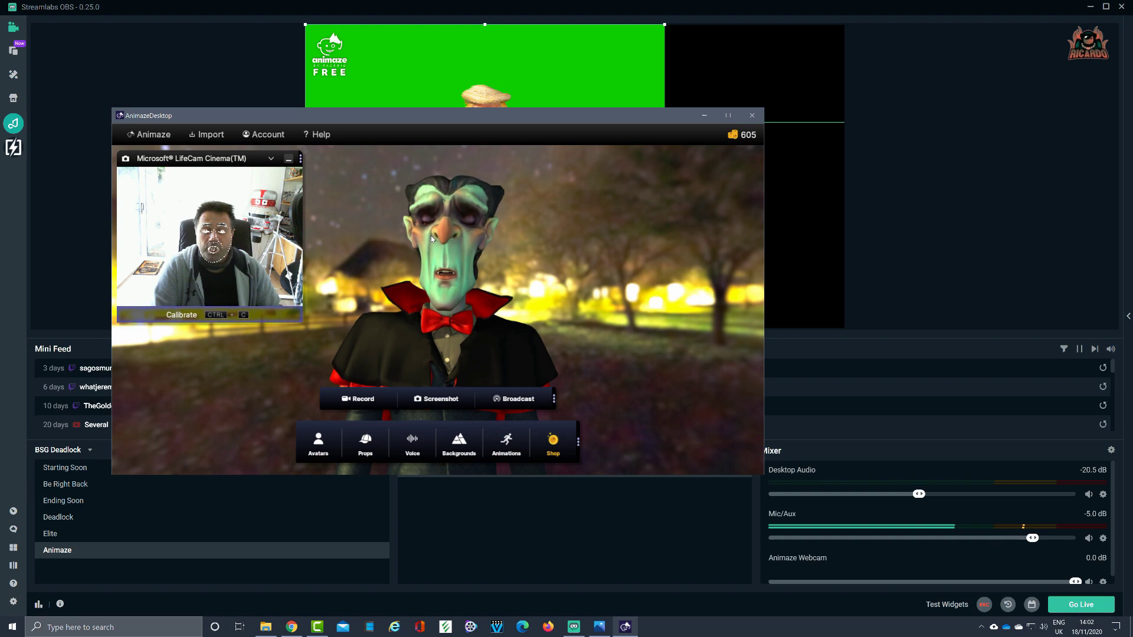
left_click(527, 399)
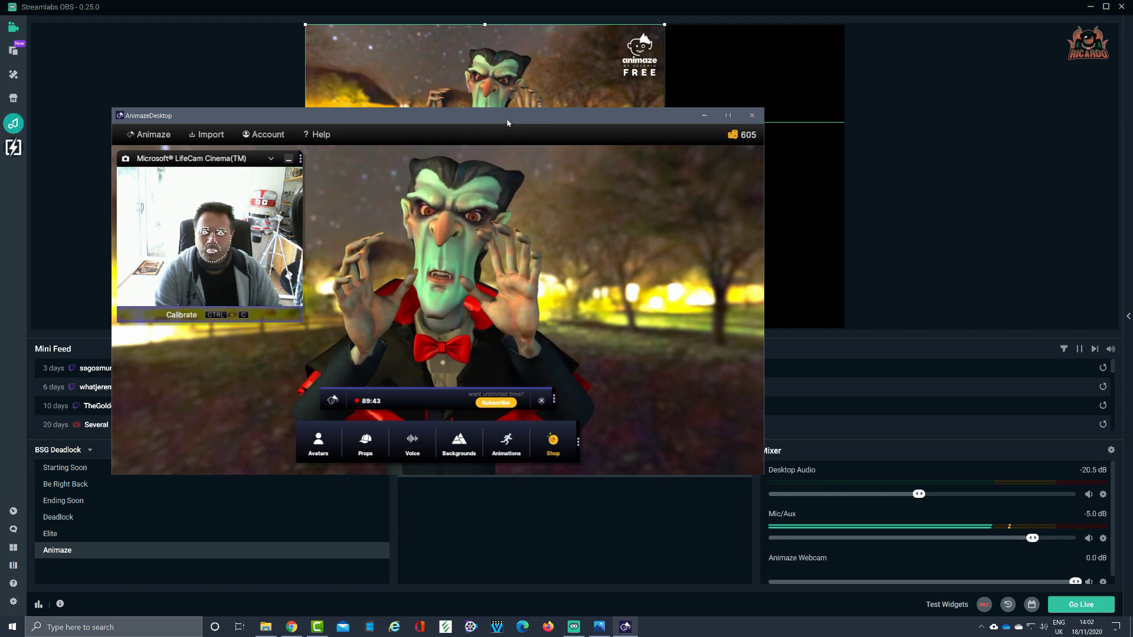
left_click_drag(506, 124, 502, 211)
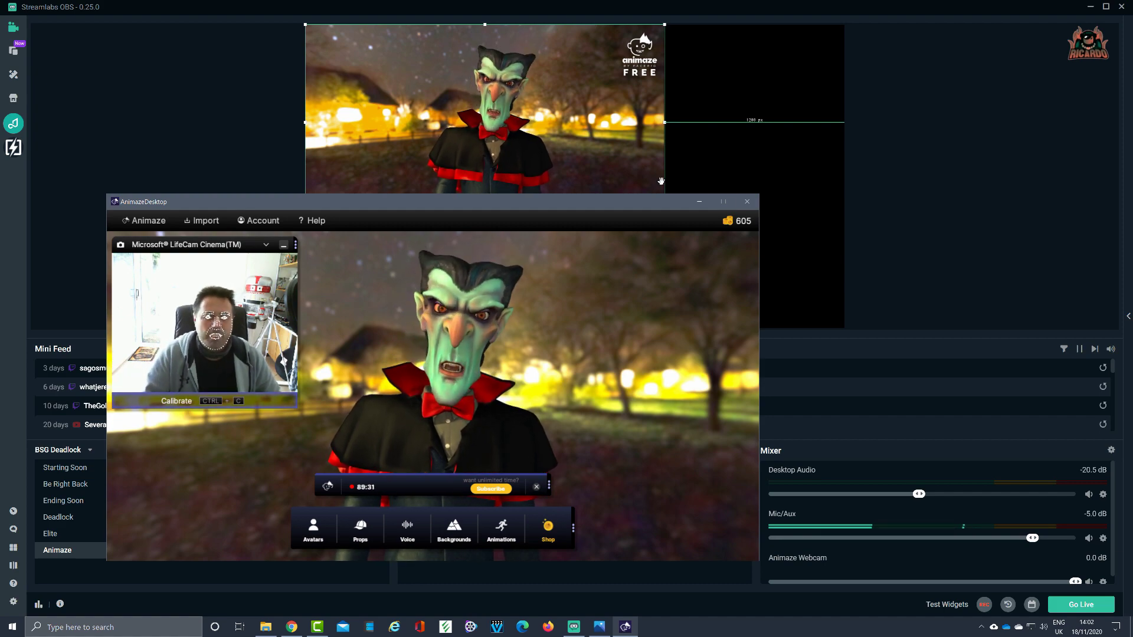
left_click(700, 203)
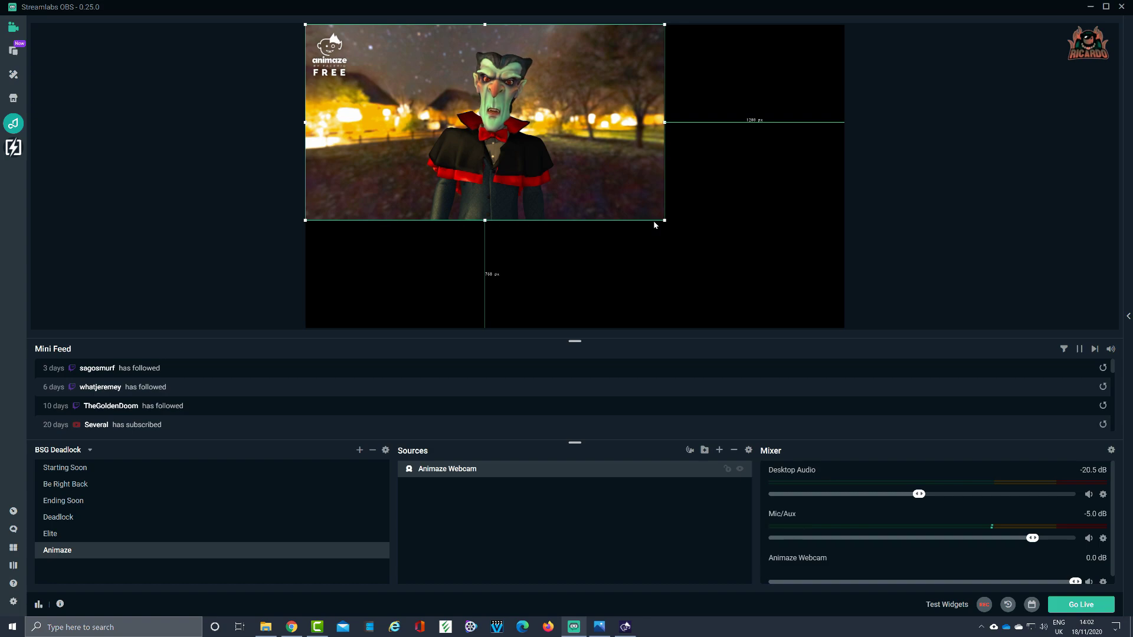
Shrink the Animaze Webcam source to half size at the bottom centre, then restore Animaze.
left_click_drag(664, 221, 447, 129)
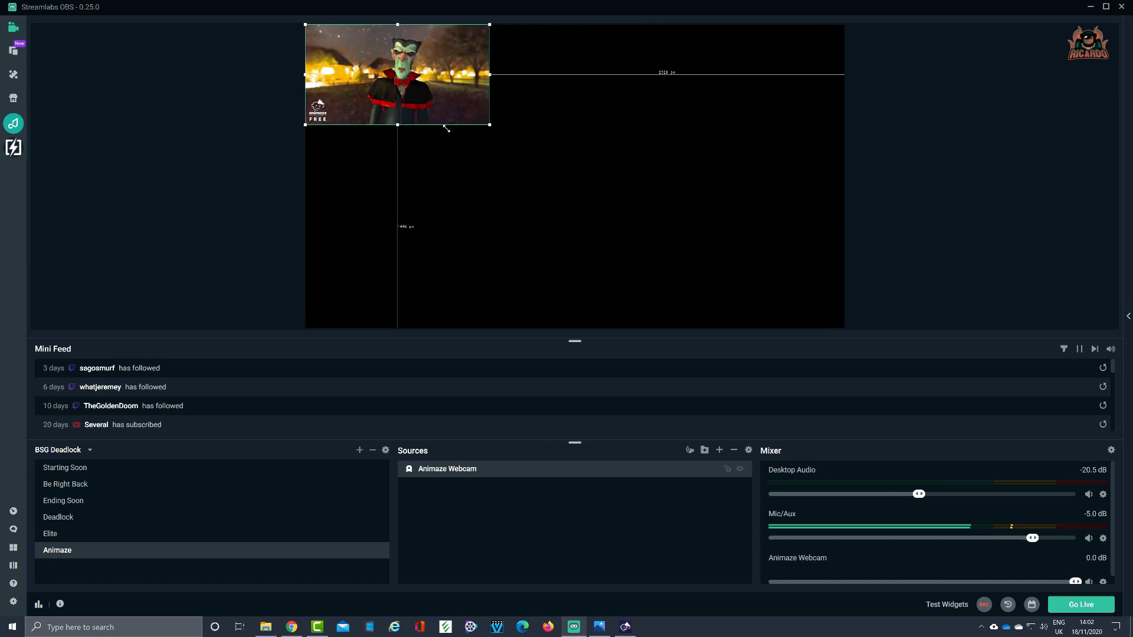
left_click_drag(400, 100, 472, 304)
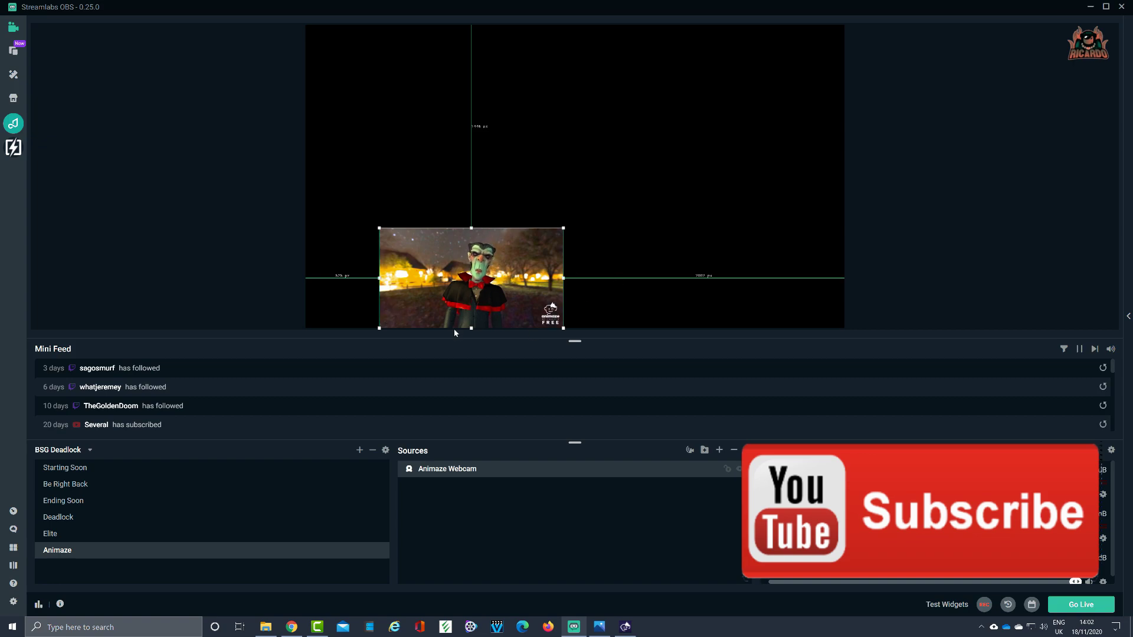
left_click(624, 626)
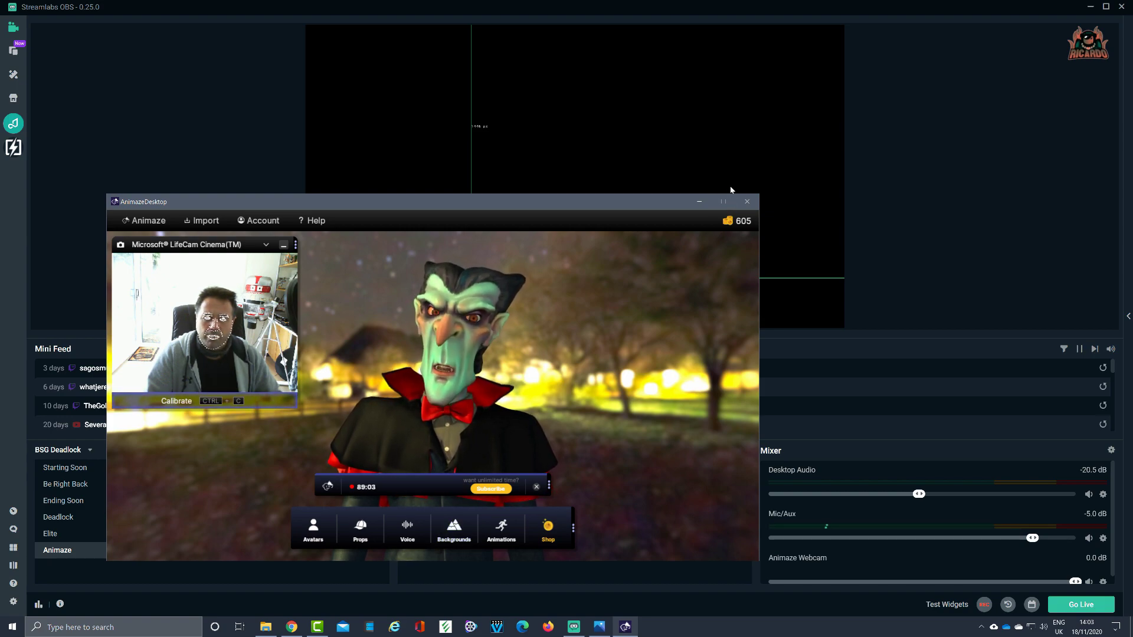
Switch Animaze's background to the plain Green screen, then minimize Animaze.
left_click(723, 201)
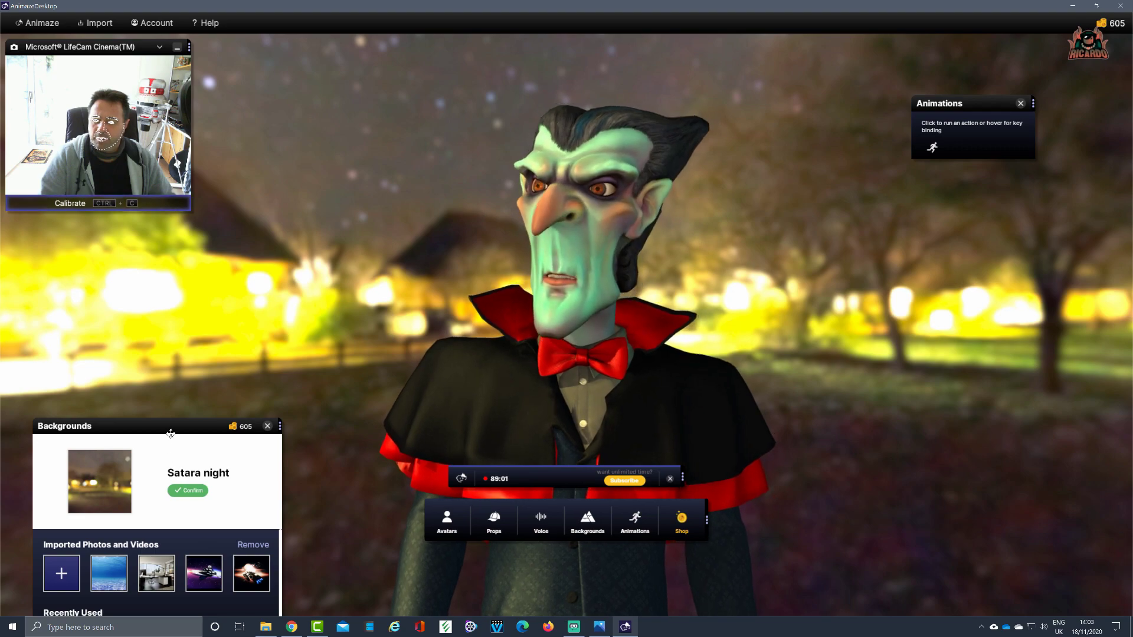
left_click_drag(171, 434, 147, 237)
left_click(84, 444)
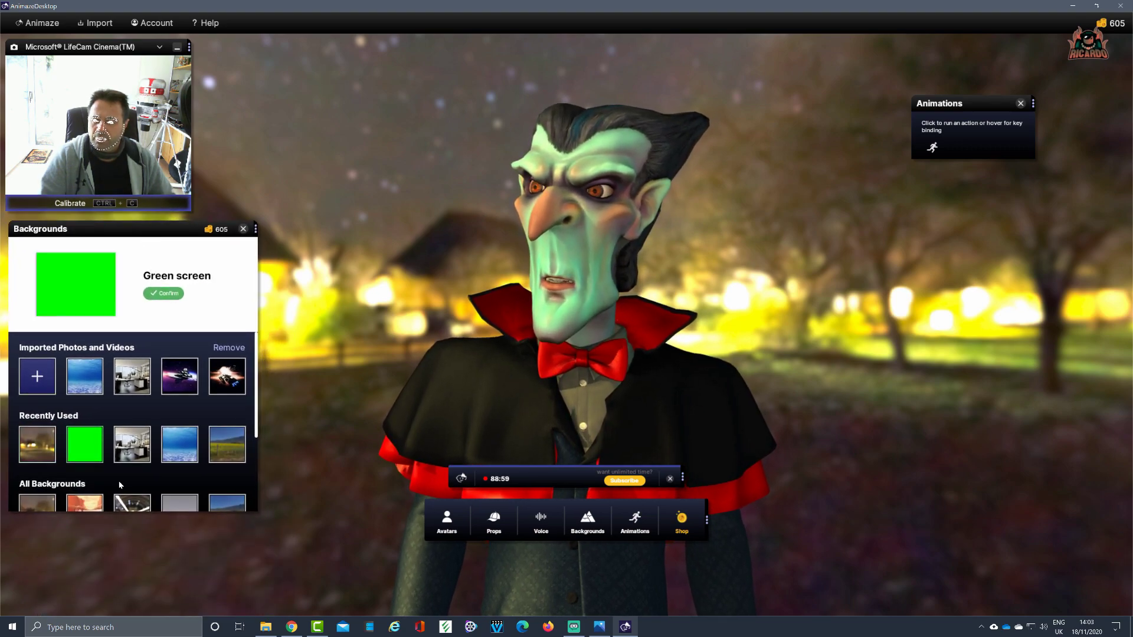
left_click(166, 295)
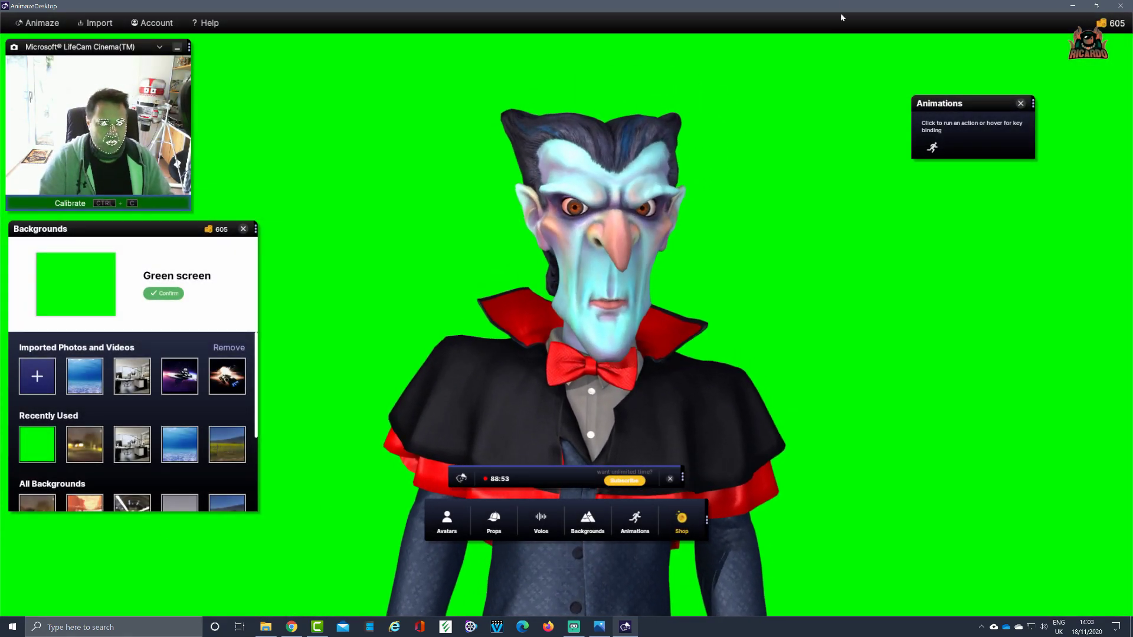
left_click(1070, 6)
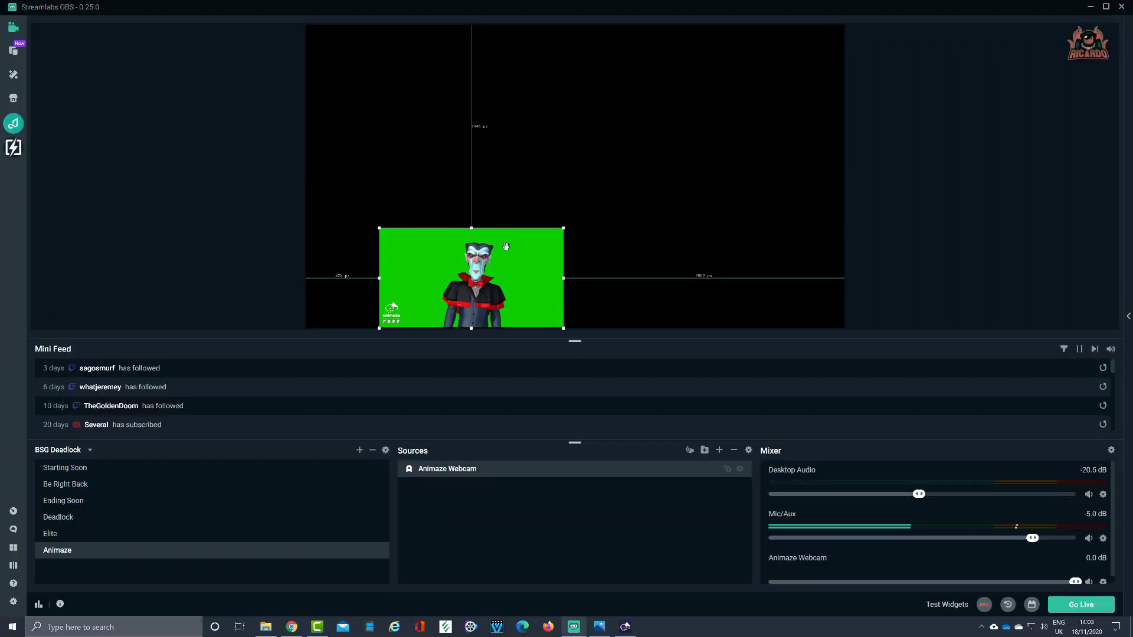
Add the existing Deadlock Game Capture beneath Animaze Webcam, then select Animaze Webcam.
left_click(721, 450)
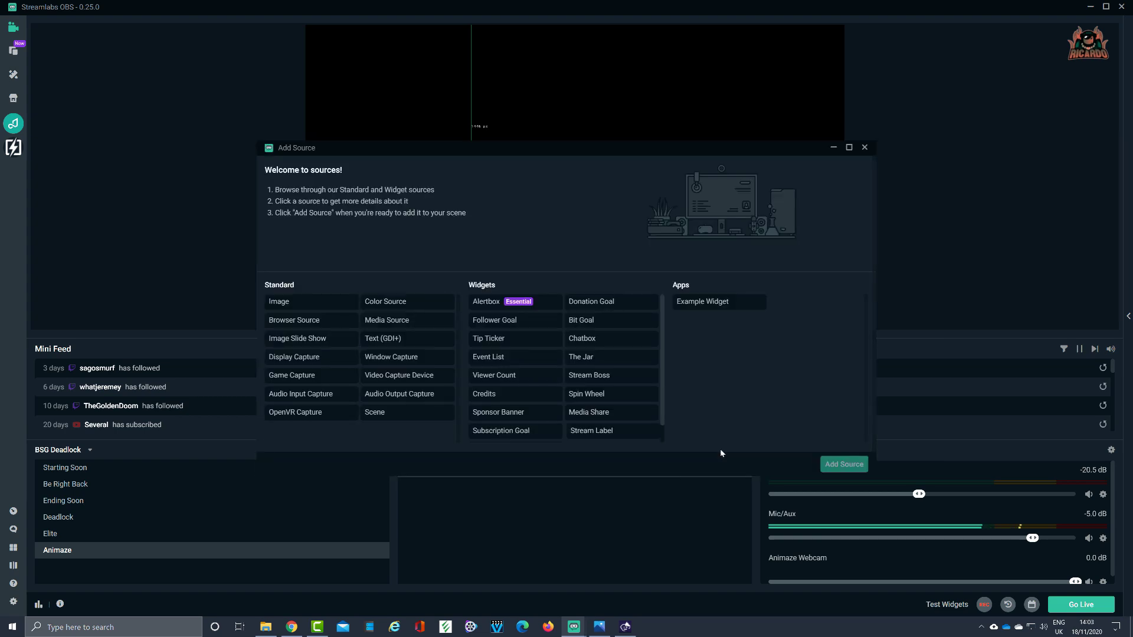
left_click(311, 376)
left_click(844, 464)
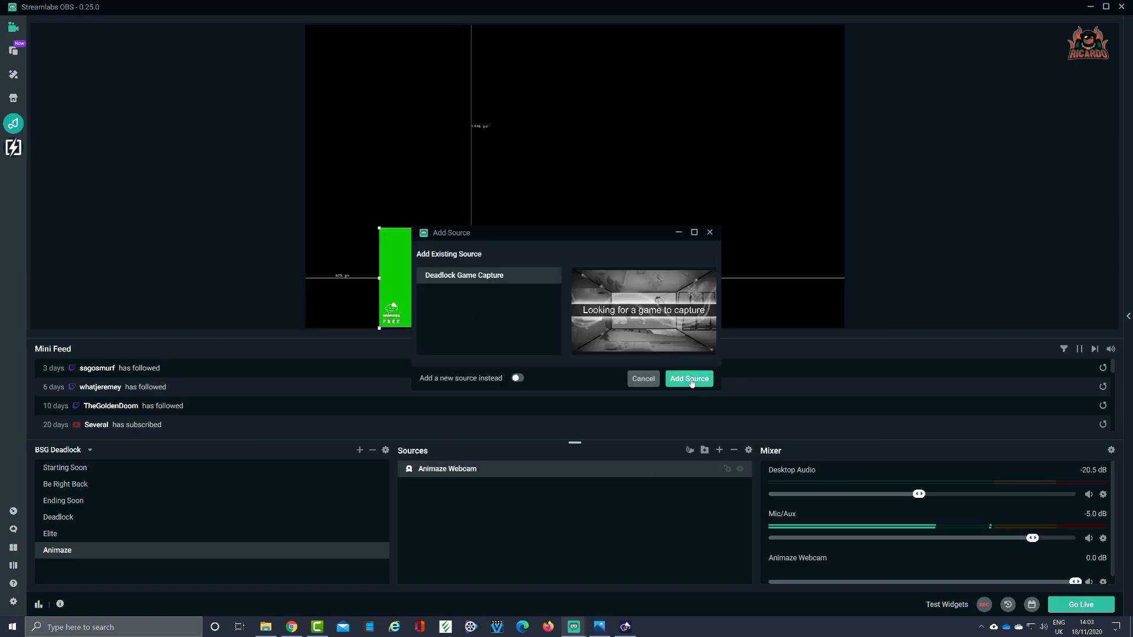
left_click(690, 381)
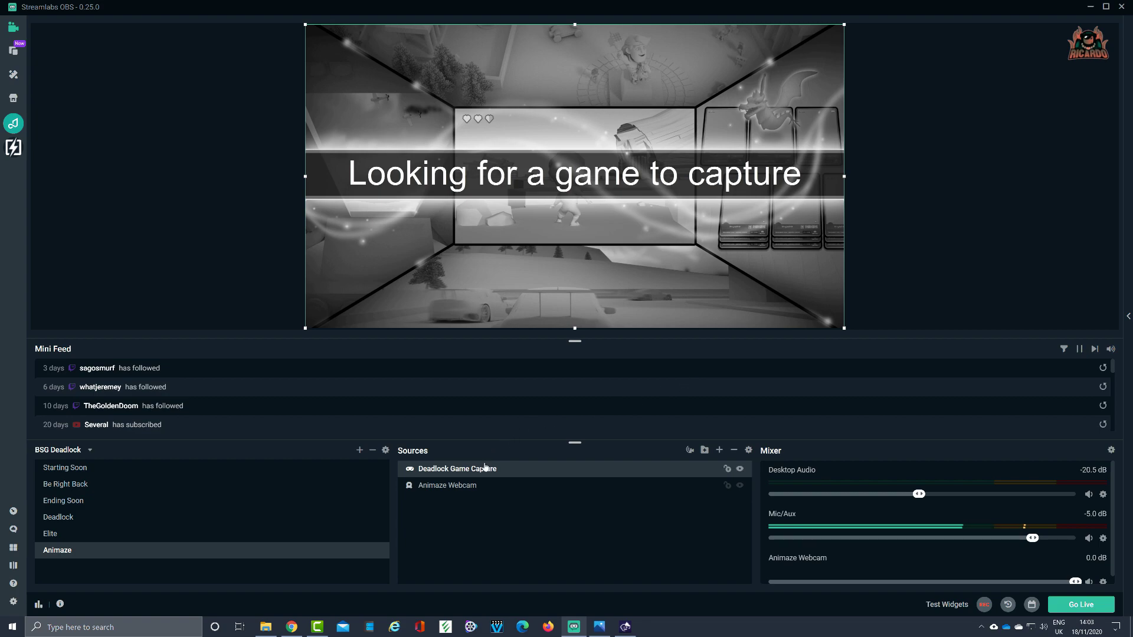
left_click_drag(463, 505, 462, 500)
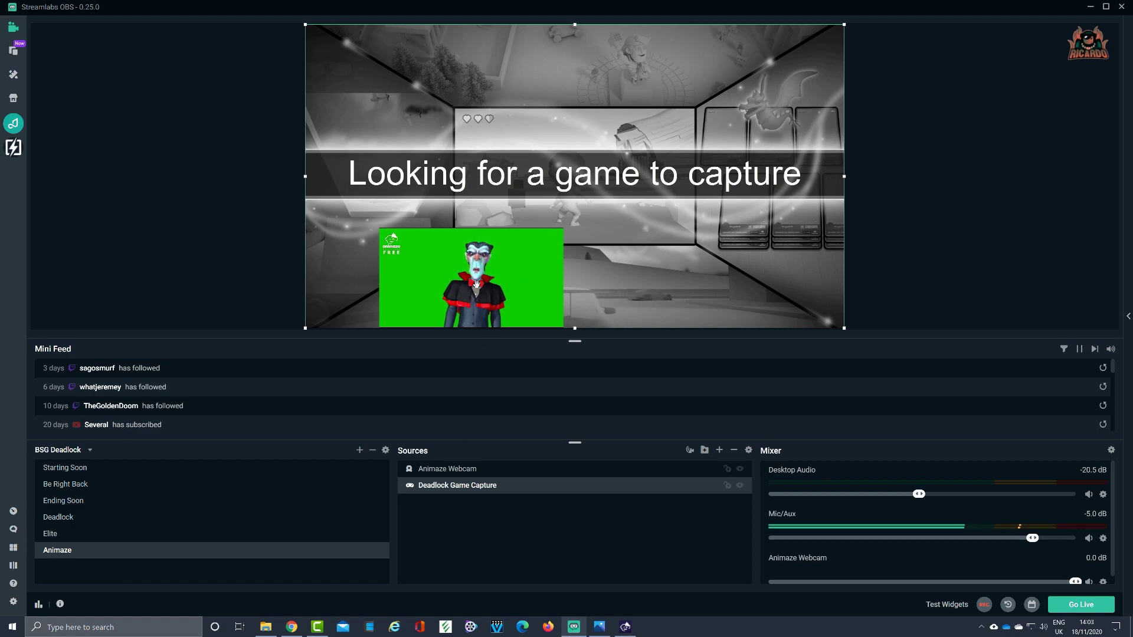
left_click(473, 470)
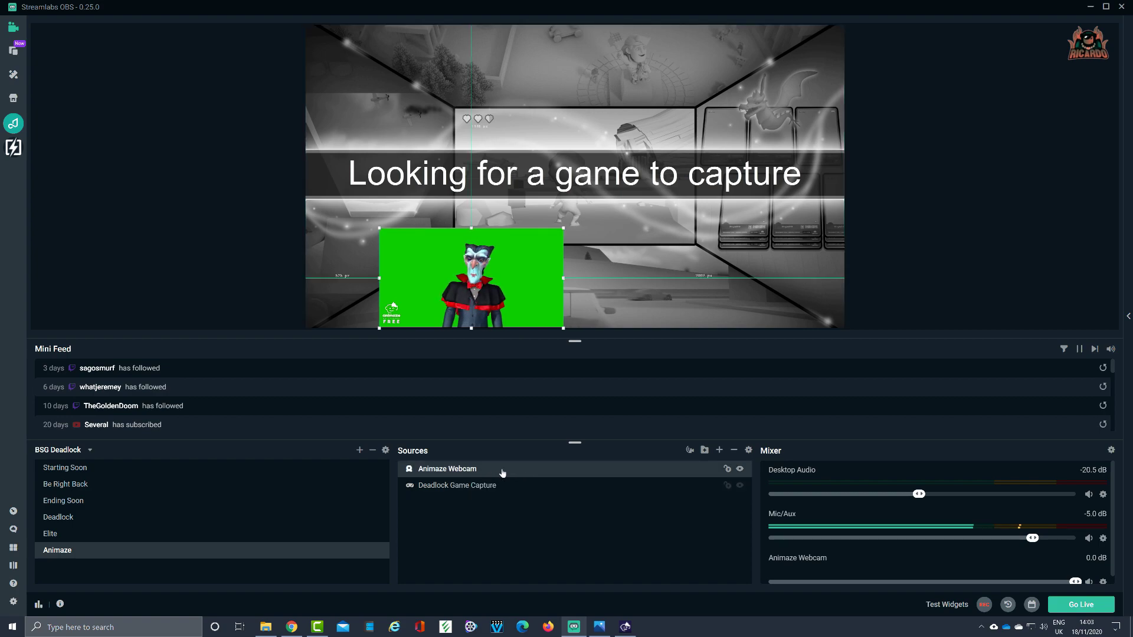
right_click(500, 470)
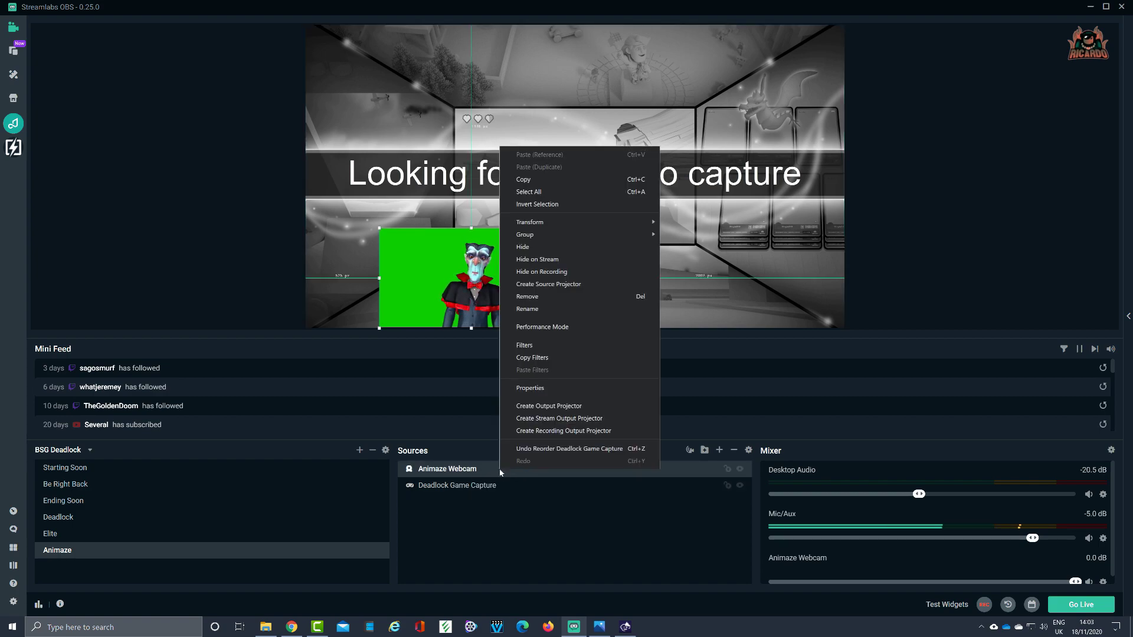
left_click(550, 387)
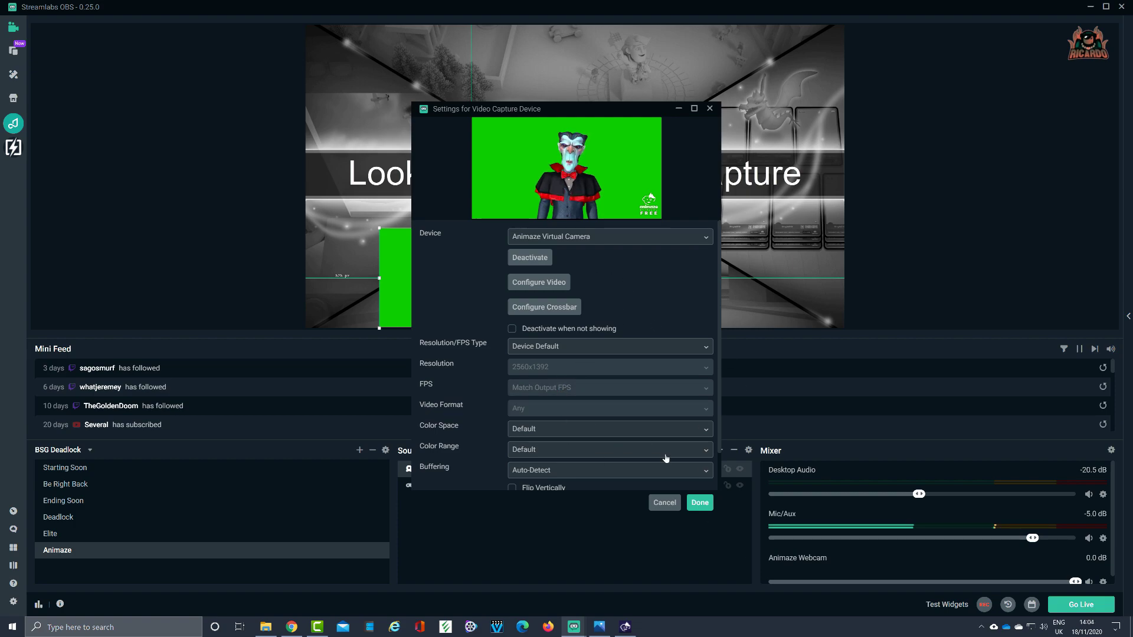
left_click(674, 505)
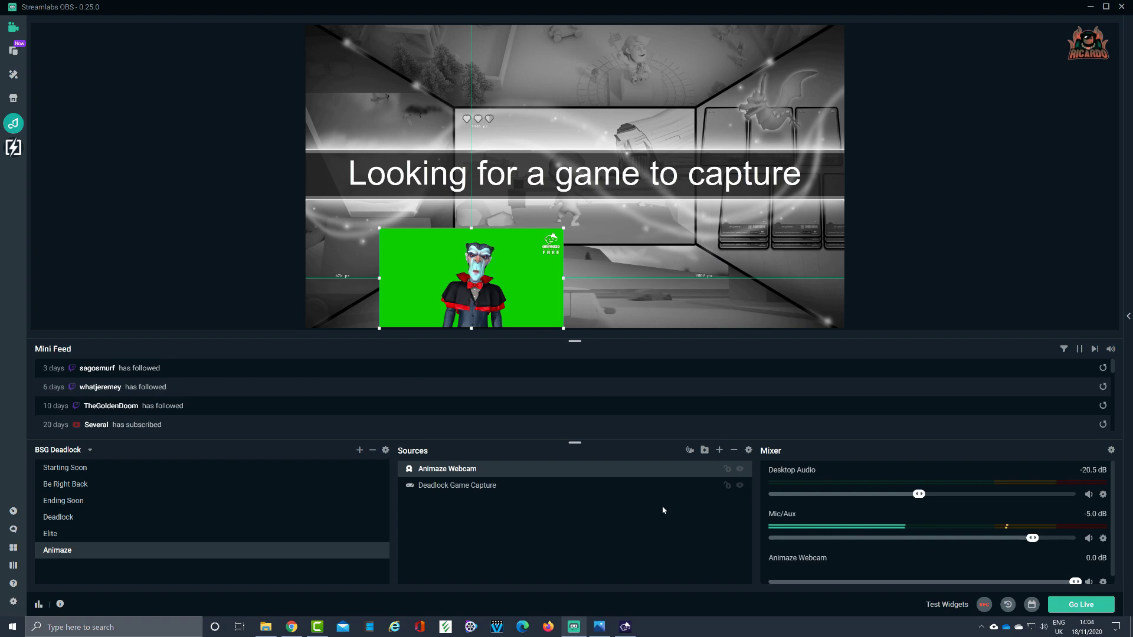
Open Animaze Webcam's filters and start a new filter of type Chroma Key.
right_click(582, 469)
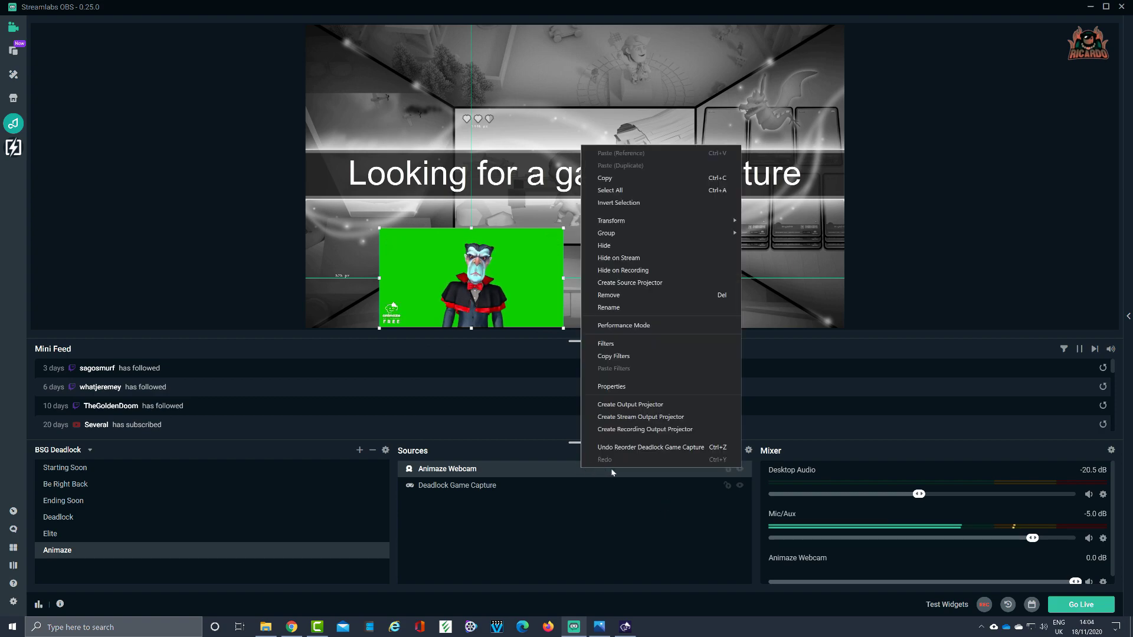
left_click(635, 346)
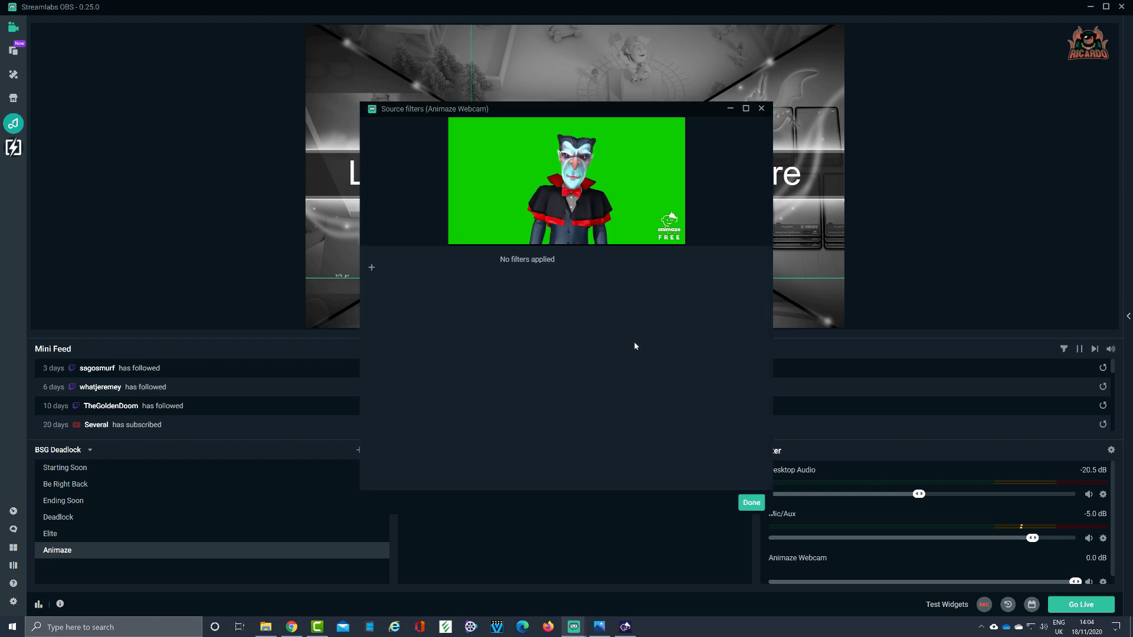
left_click(373, 269)
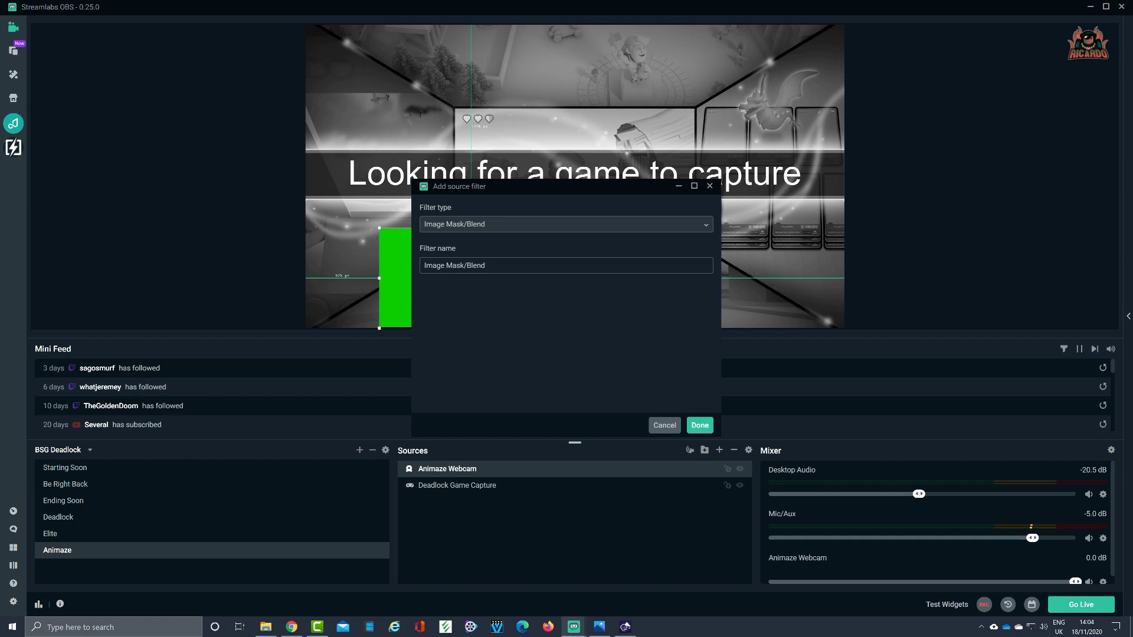
left_click(708, 225)
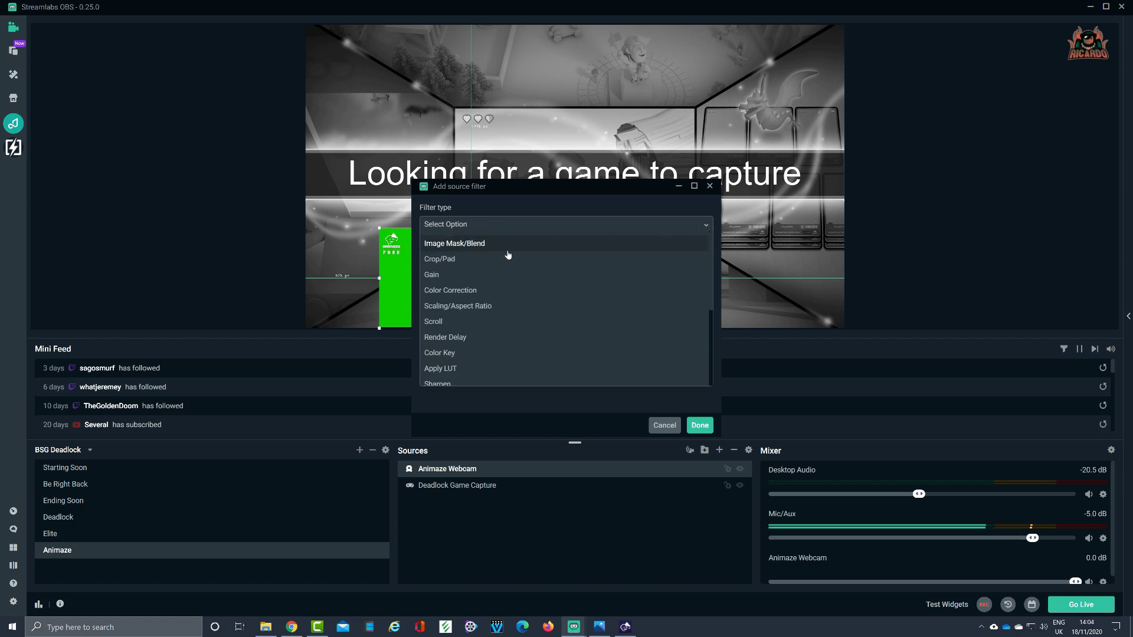
scroll(509, 259, "down", 3)
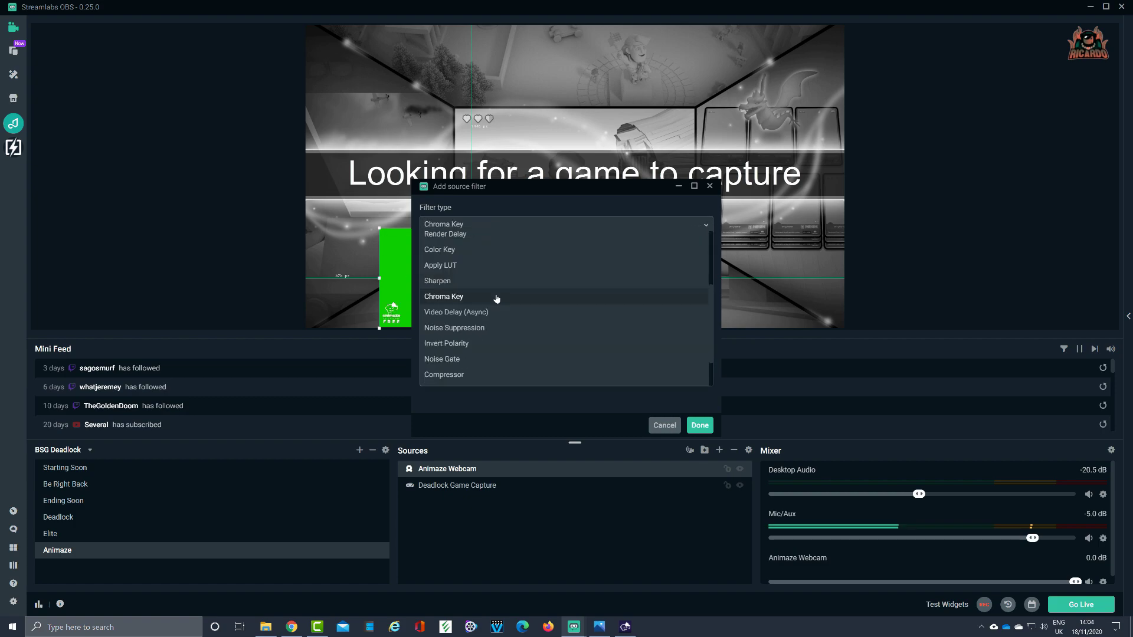
left_click(496, 298)
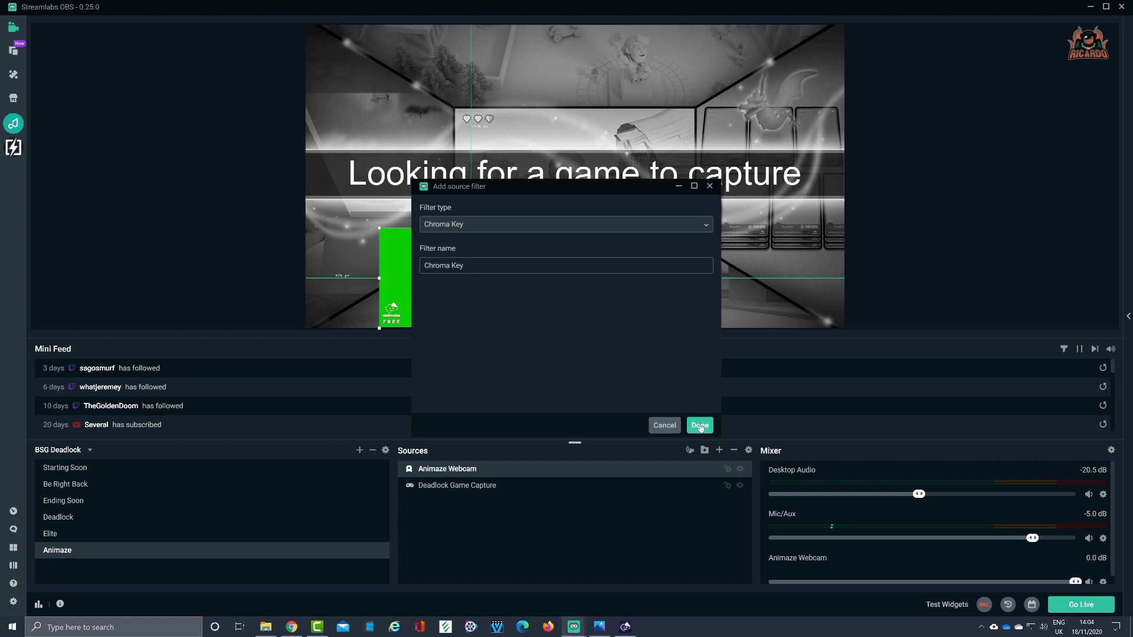
Add the Chroma Key filter with spill reduction 267 and similarity 124.
left_click(700, 425)
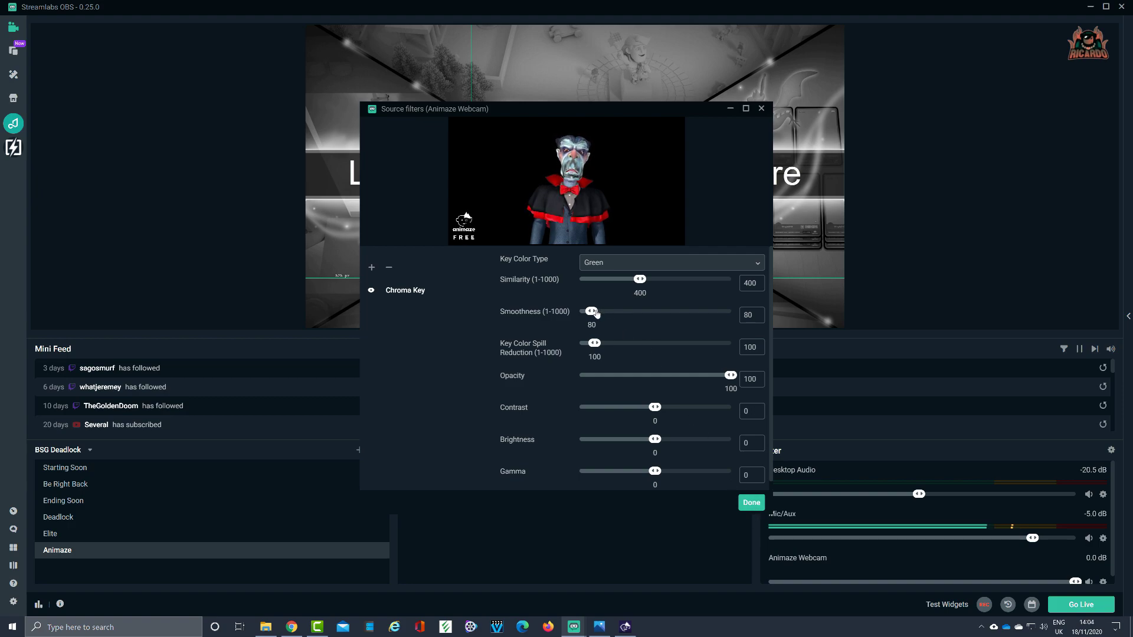
left_click_drag(598, 344, 623, 345)
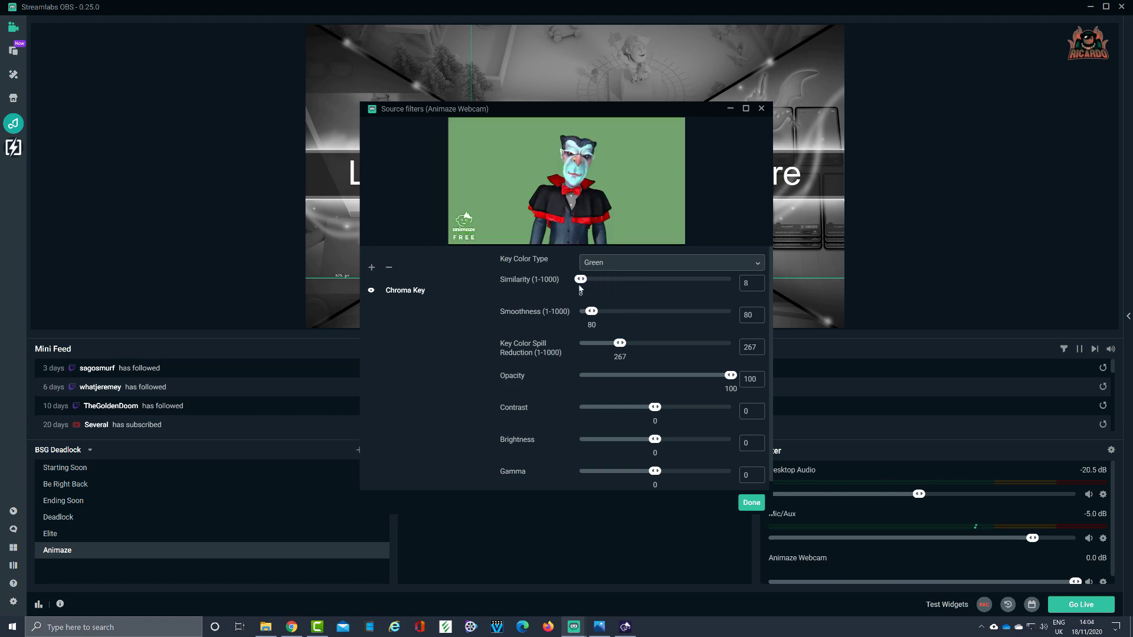
left_click_drag(581, 286, 602, 286)
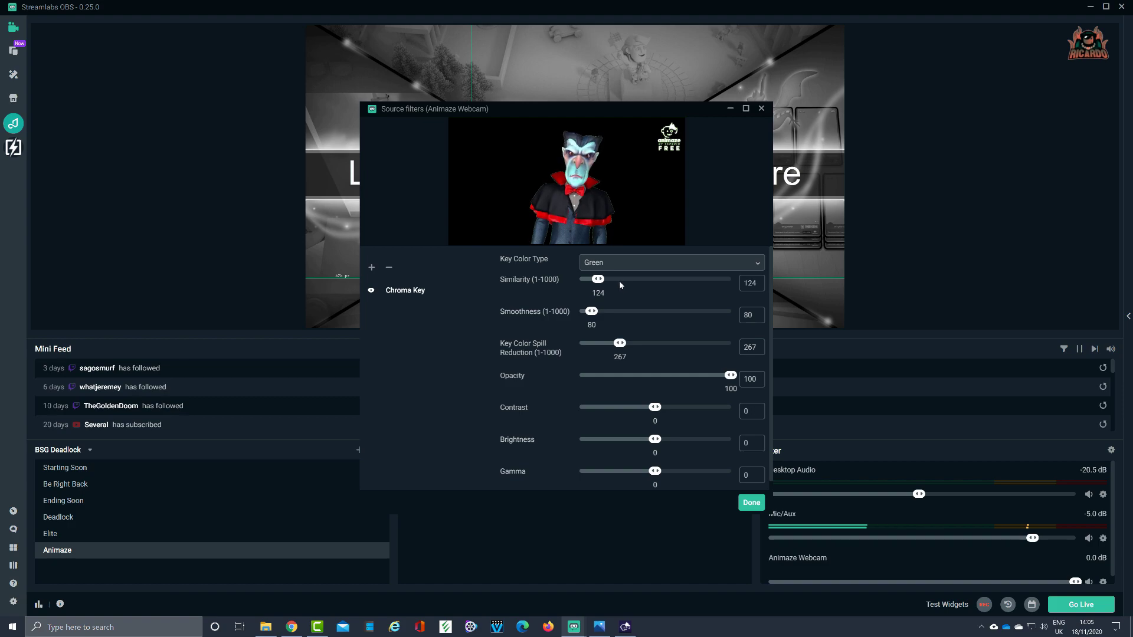
left_click(750, 502)
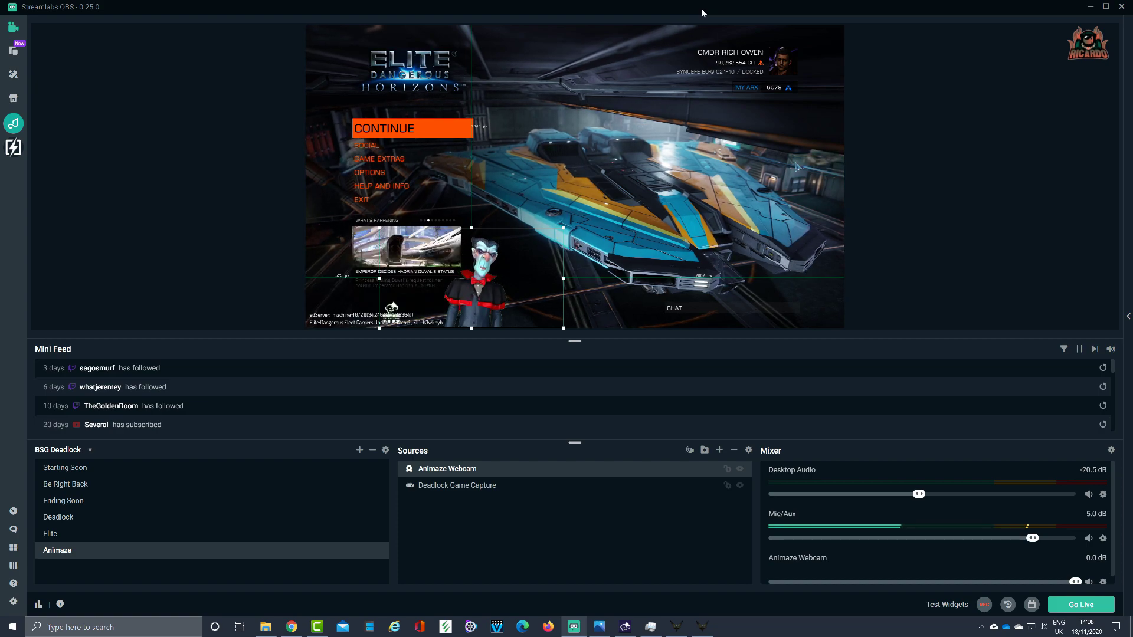
Recalibrate face tracking from Animaze's Calibrate panel, then return to Streamlabs OBS.
left_click(629, 630)
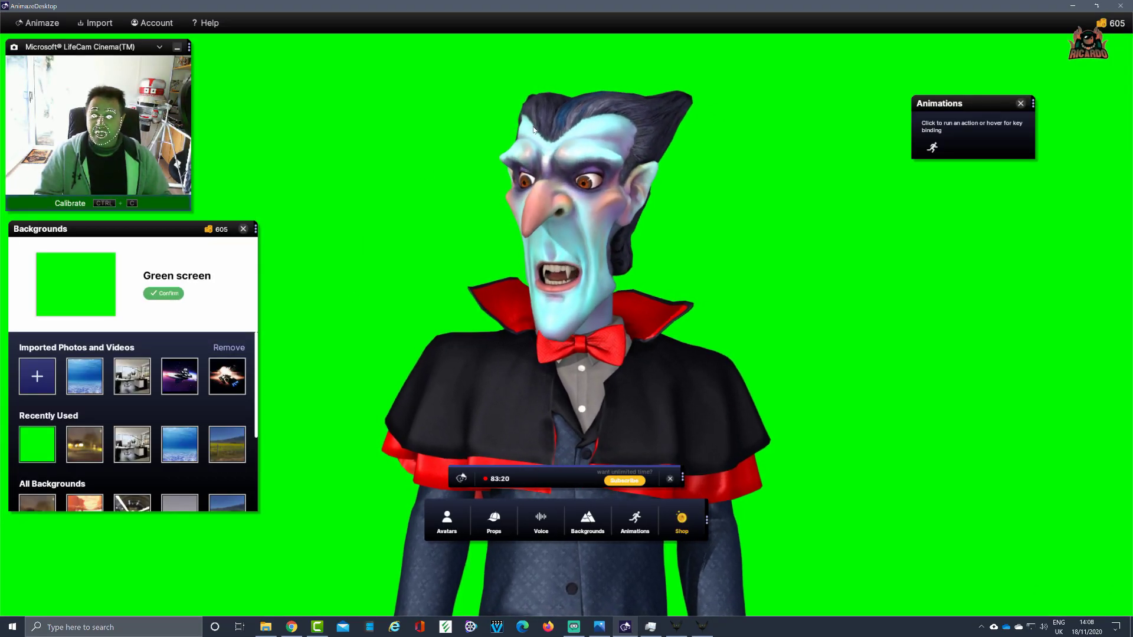
left_click(50, 201)
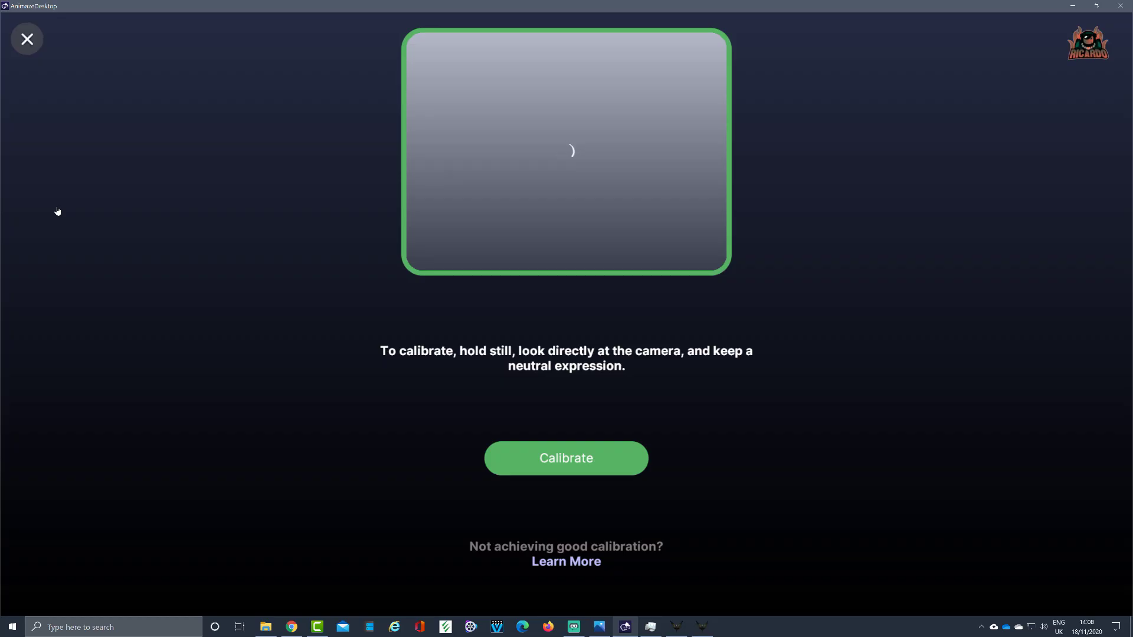
left_click(551, 453)
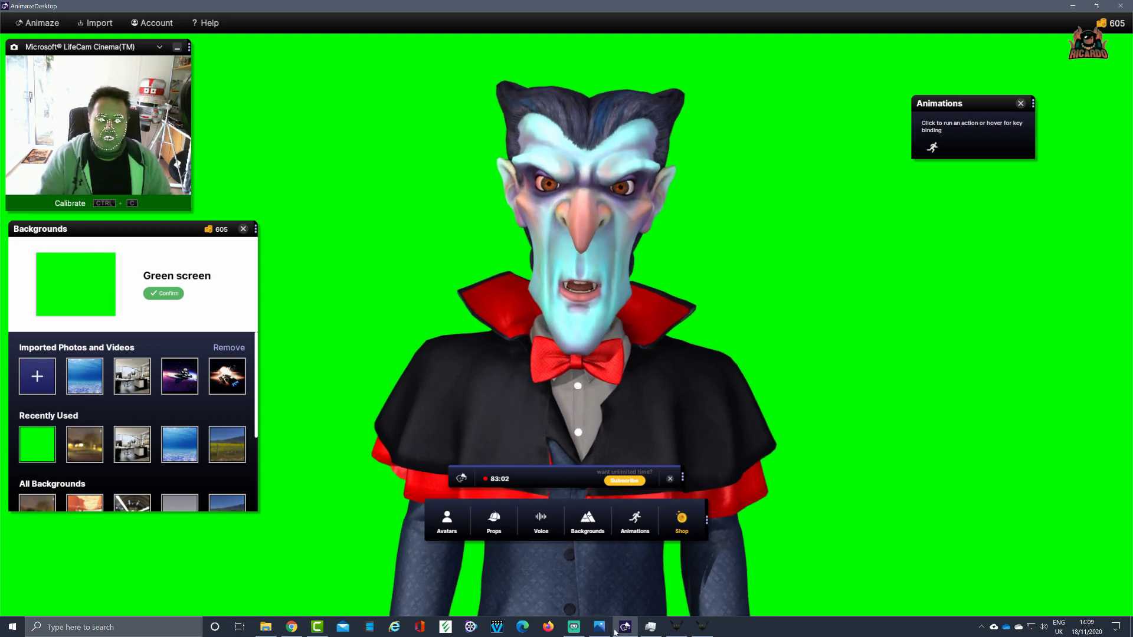
left_click(568, 629)
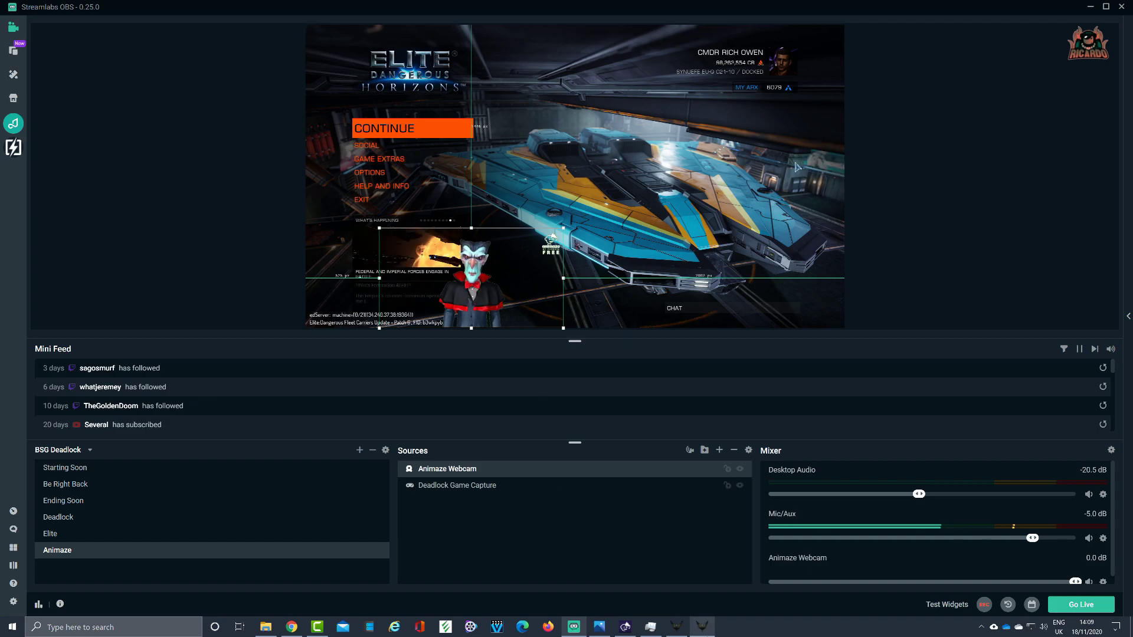
Switch to Elite Dangerous and choose CONTINUE to leave the main menu and load in.
left_click(701, 625)
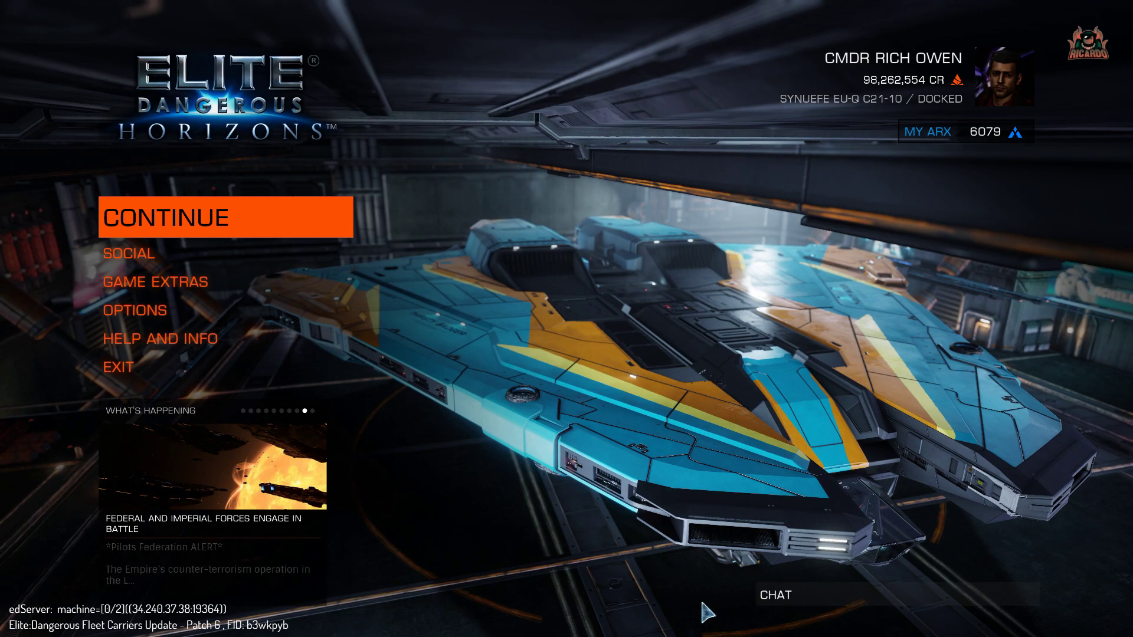
left_click(201, 236)
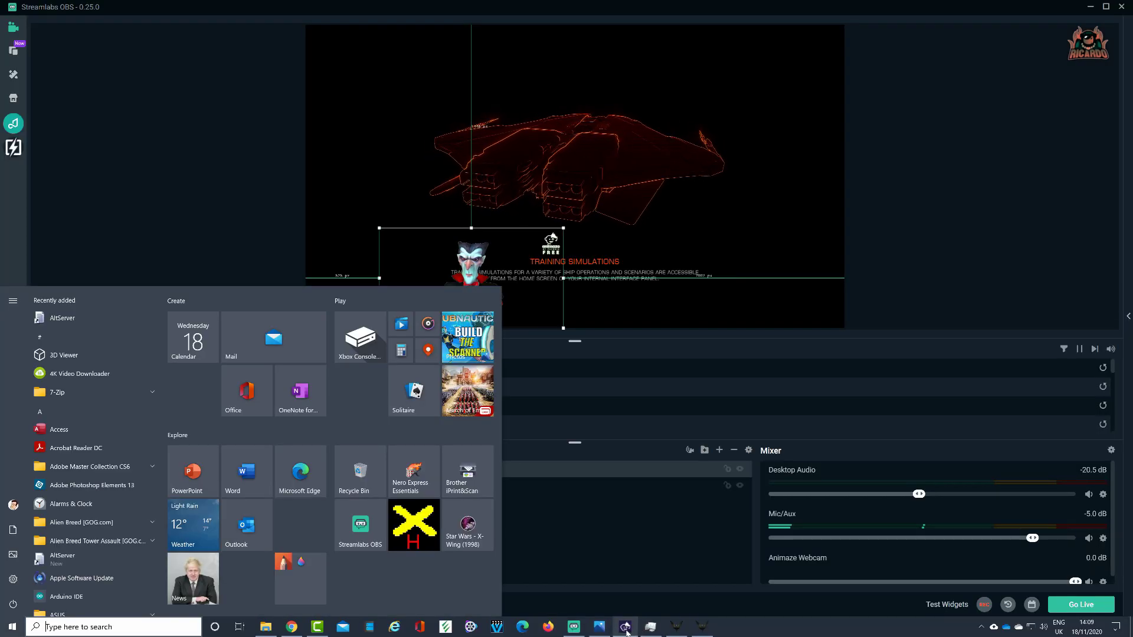
Bring Streamlabs OBS forward to view the keyed vampire over the loading Elite Dangerous game.
mouse_move(625, 630)
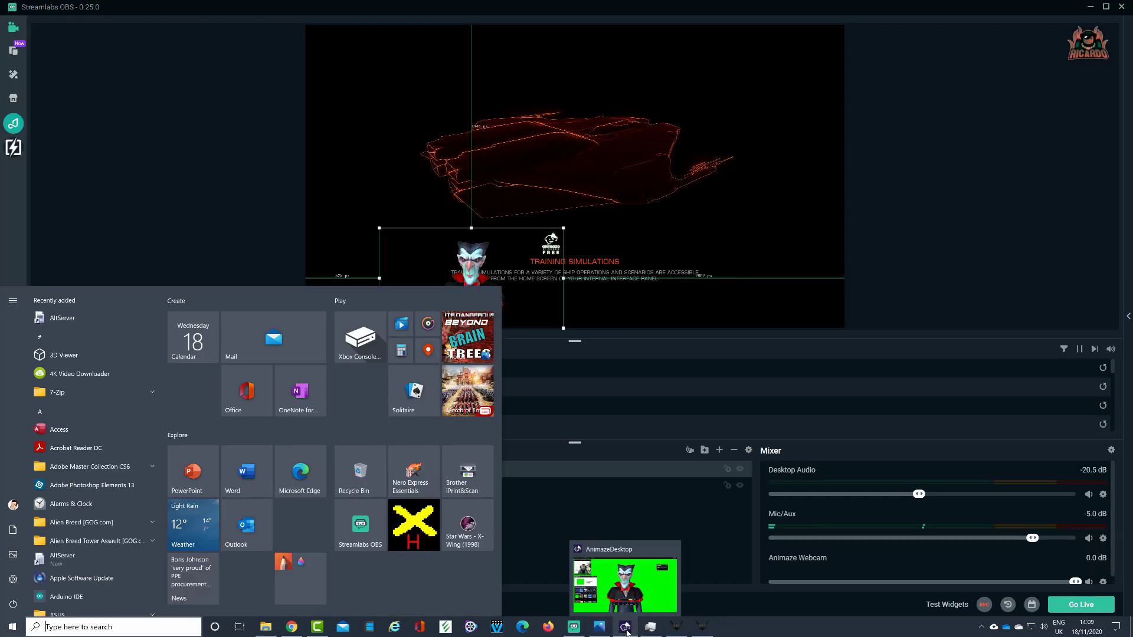
left_click(574, 629)
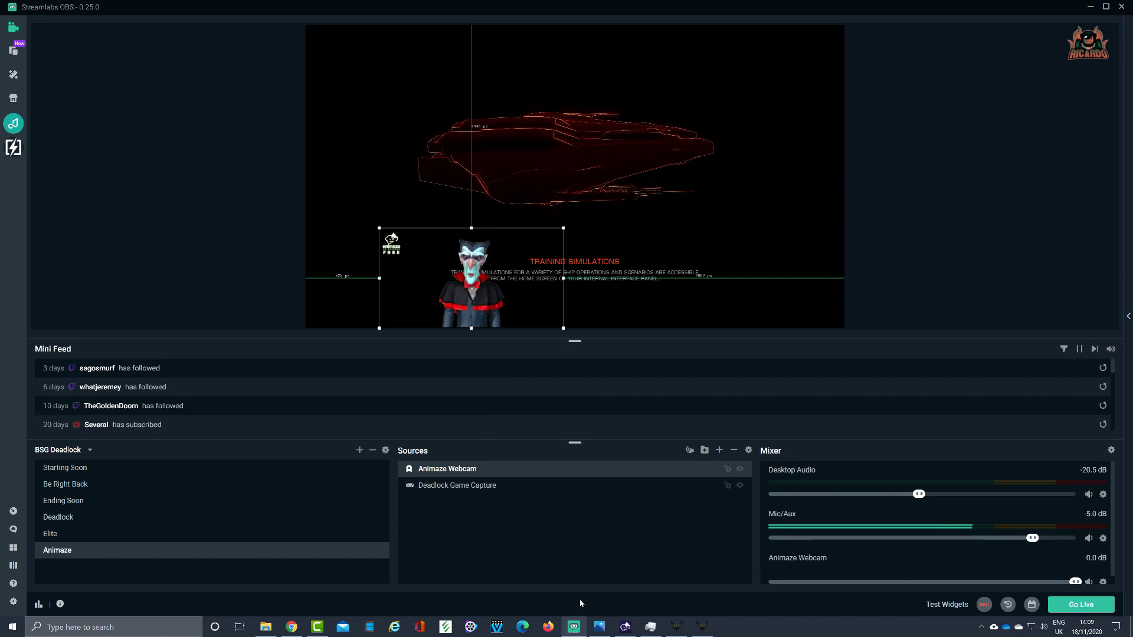